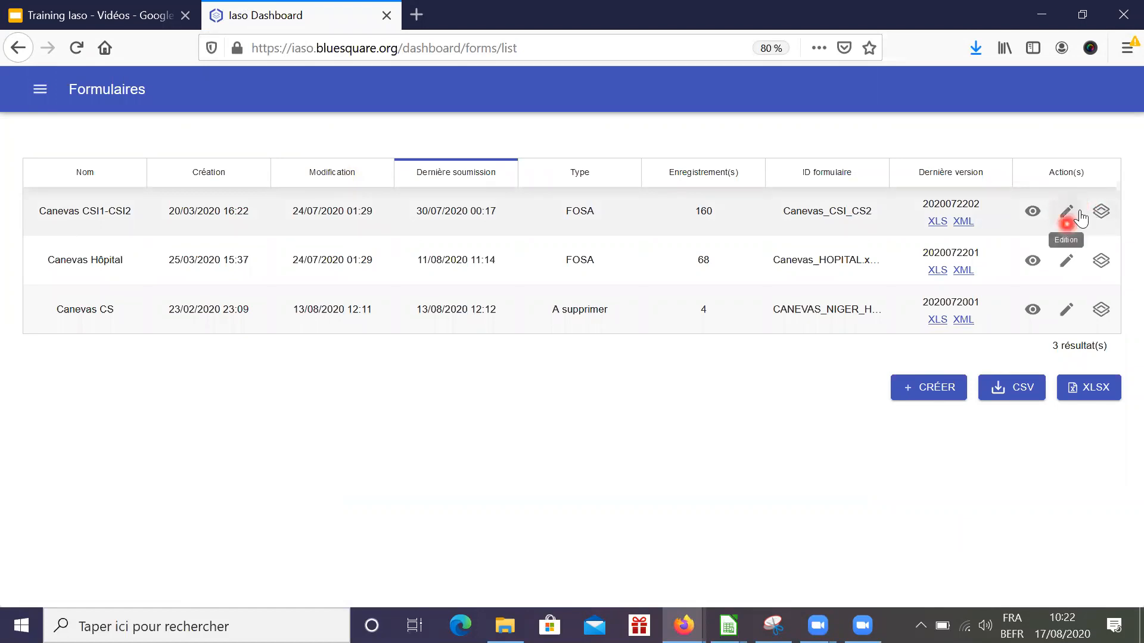
Attach canevas_cs_2020051201.xlsx to the Canevas CSI1-CSI2 form update, then open the organisation unit types list
left_click(1067, 216)
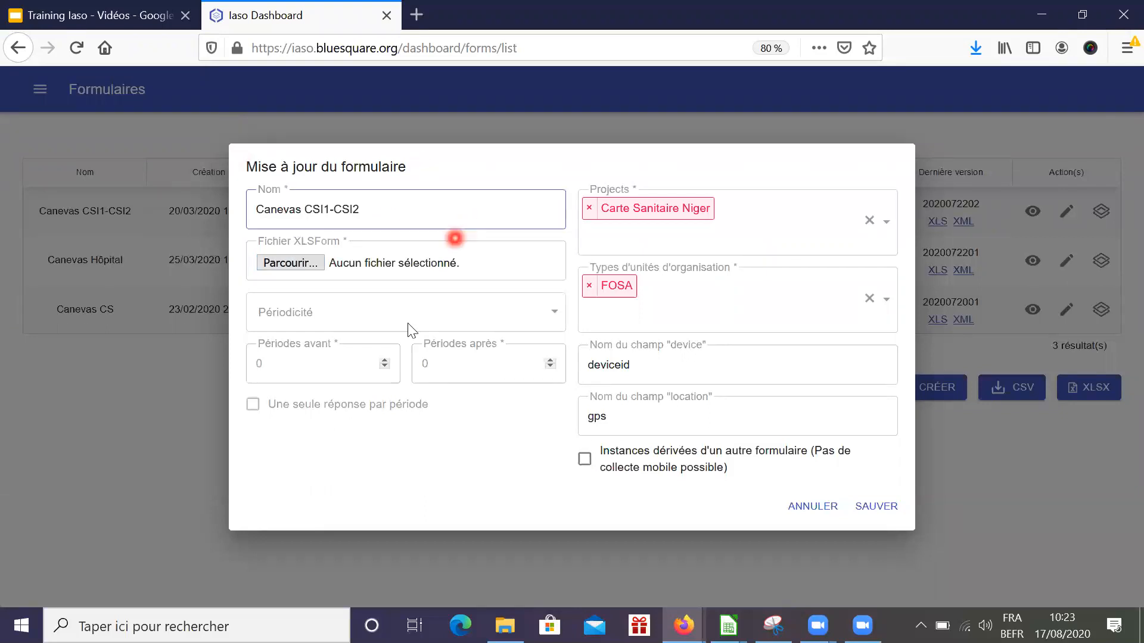
left_click(311, 260)
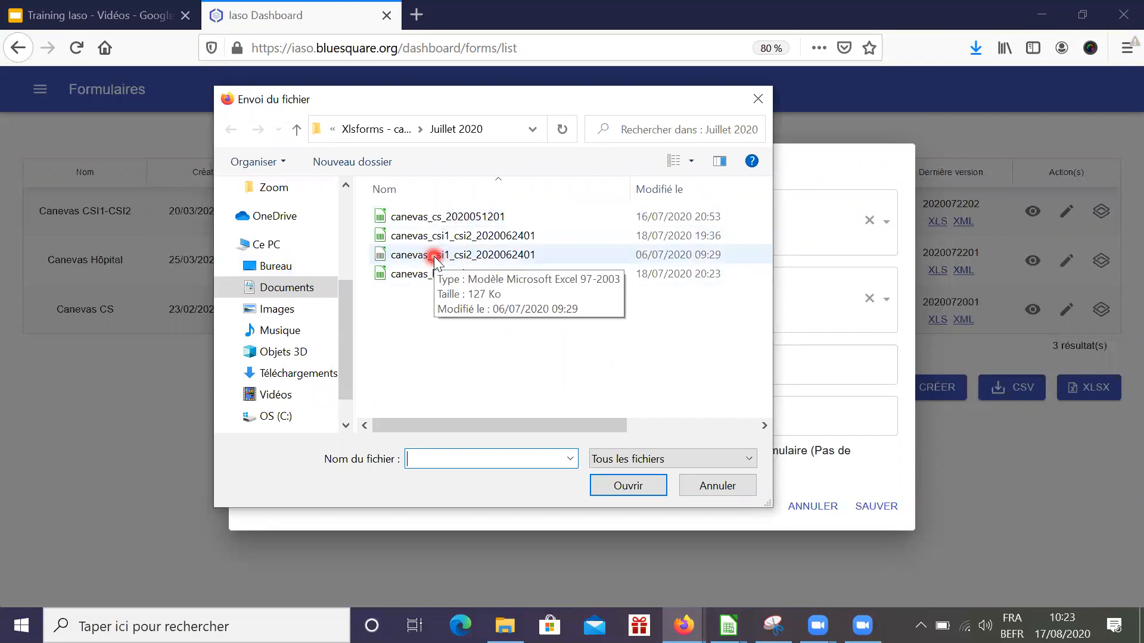
left_click(478, 209)
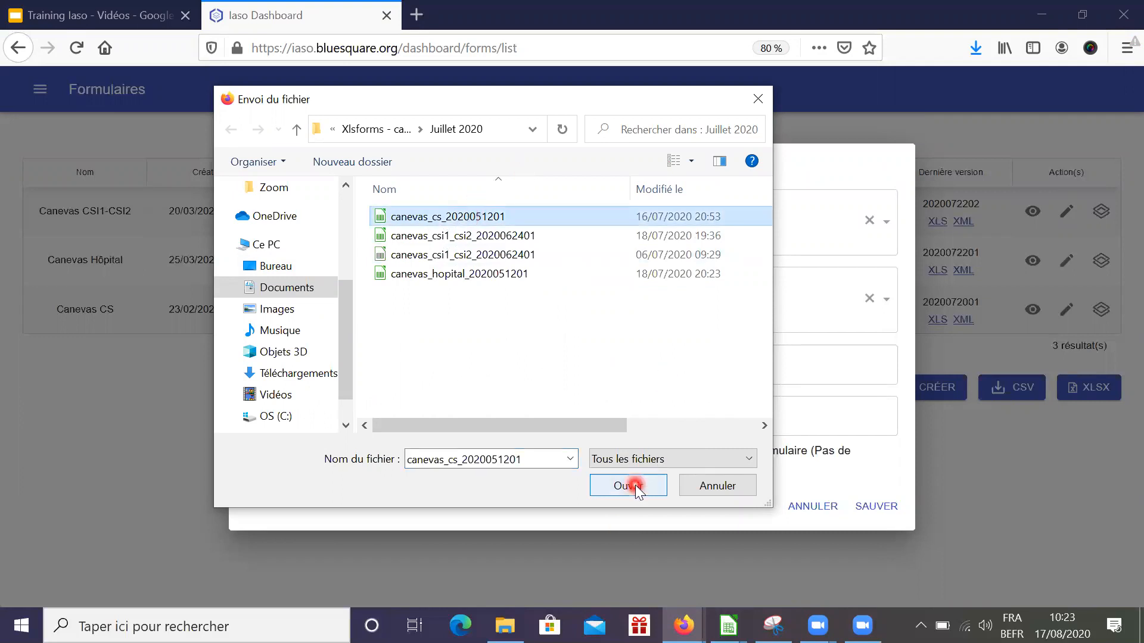
left_click(630, 486)
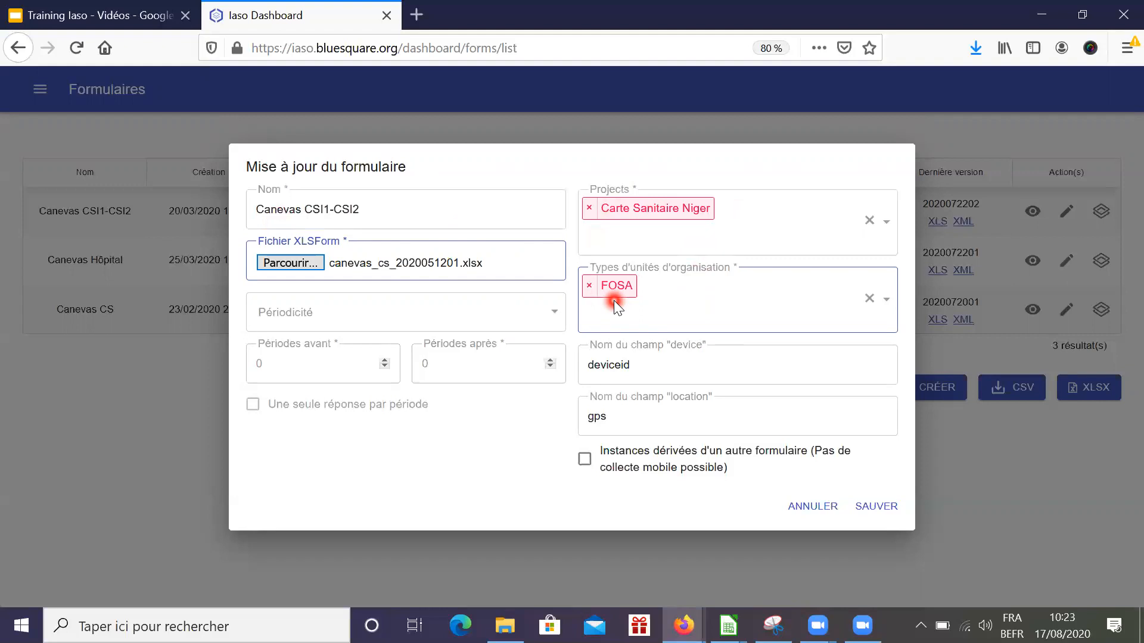
left_click(605, 316)
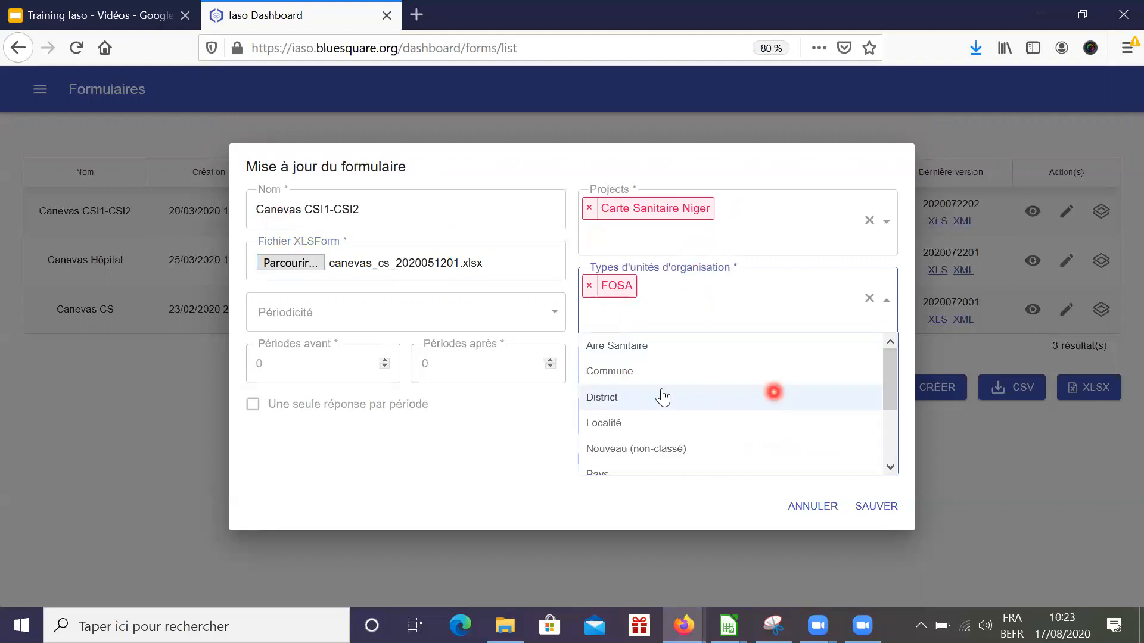
left_click(648, 373)
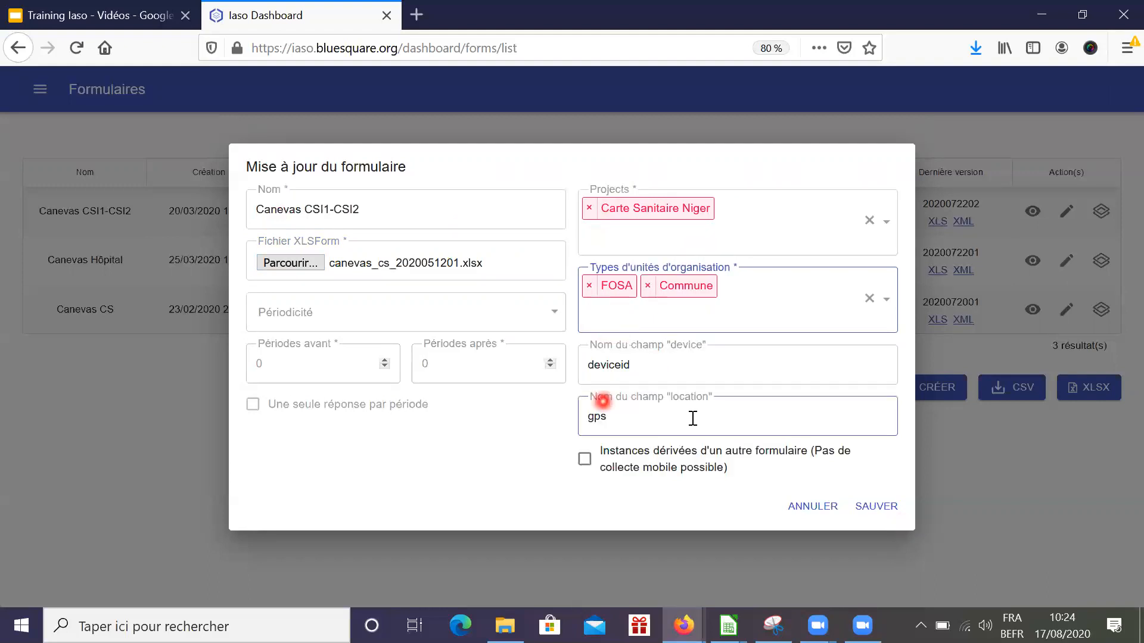
left_click(648, 287)
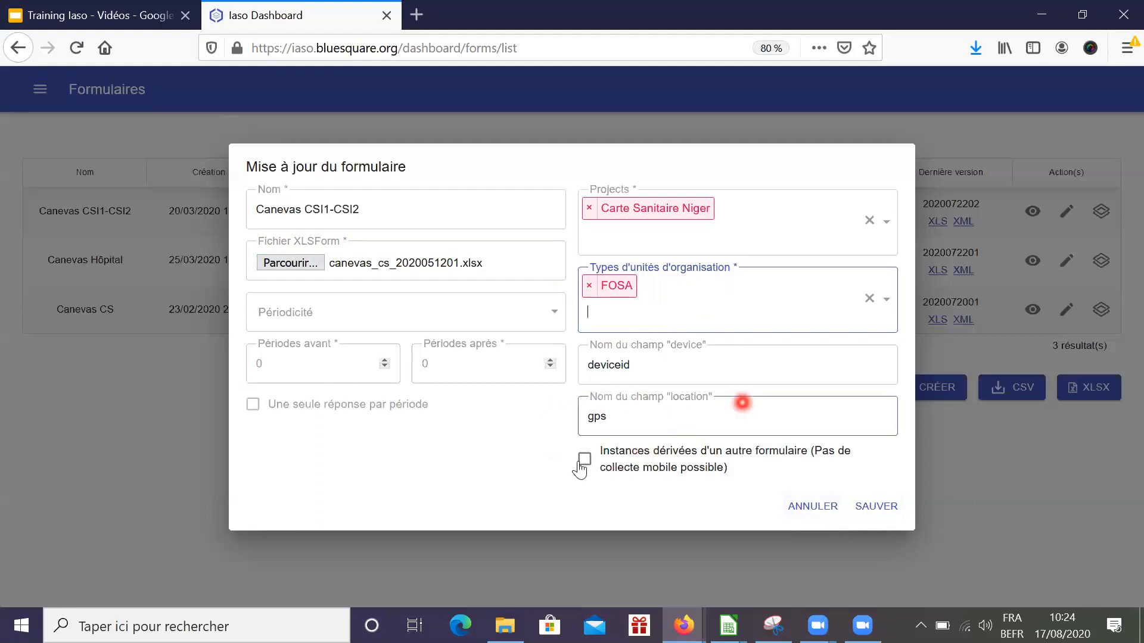
left_click(598, 424)
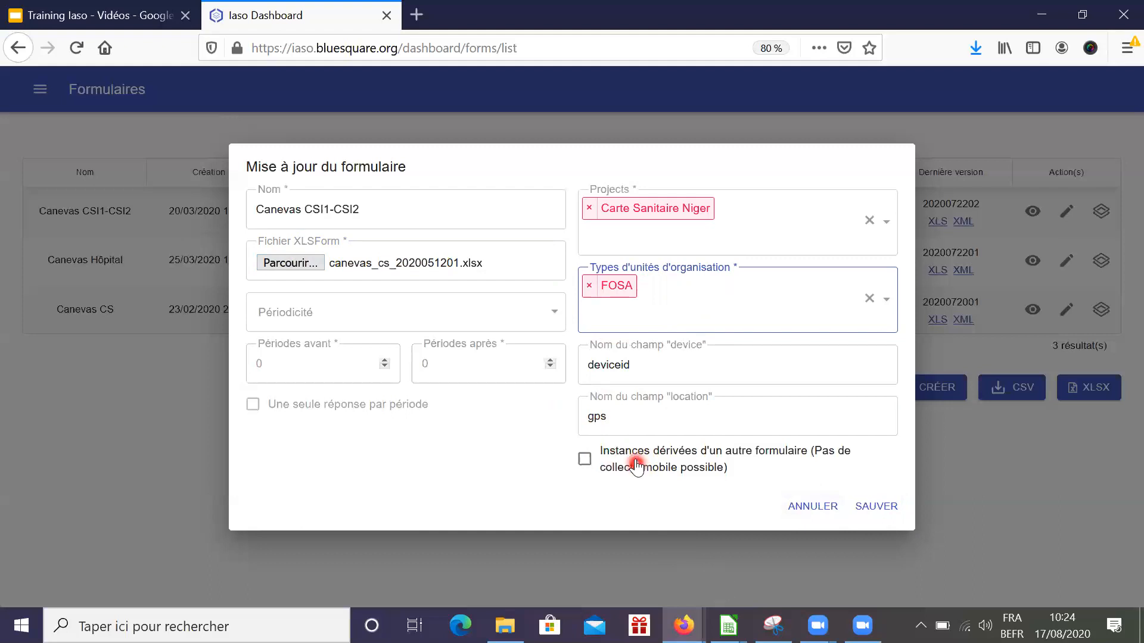
mouse_move(728, 626)
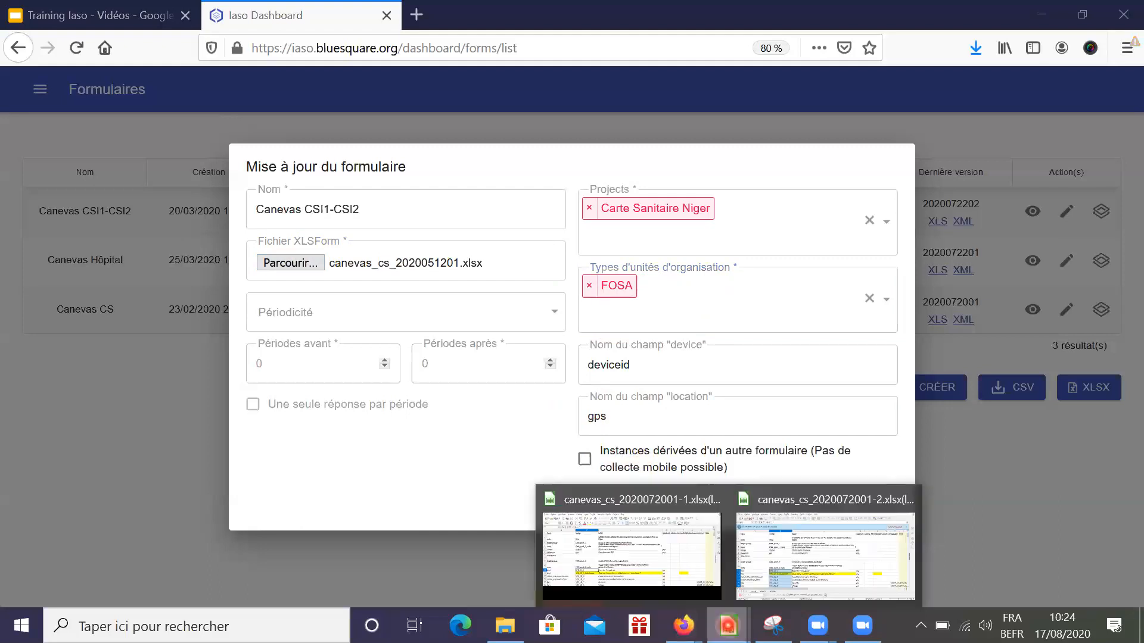
In Calc, check row 6 and fill cell B6 (gps) yellow, then minimise the spreadsheet
left_click(649, 549)
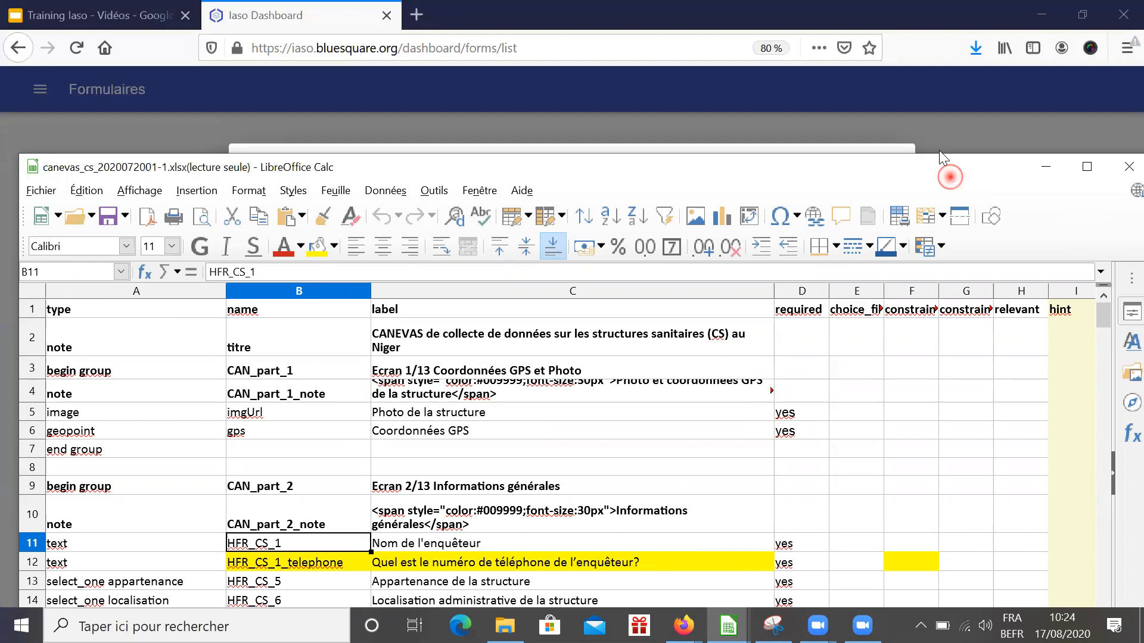
left_click_drag(950, 177, 934, 85)
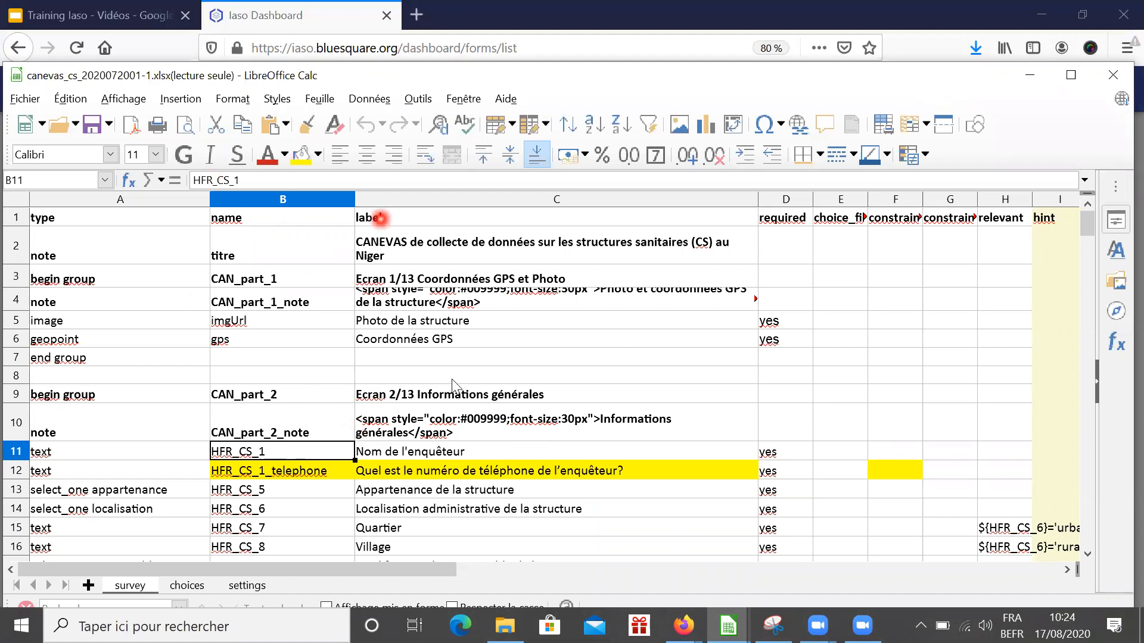
left_click(422, 343)
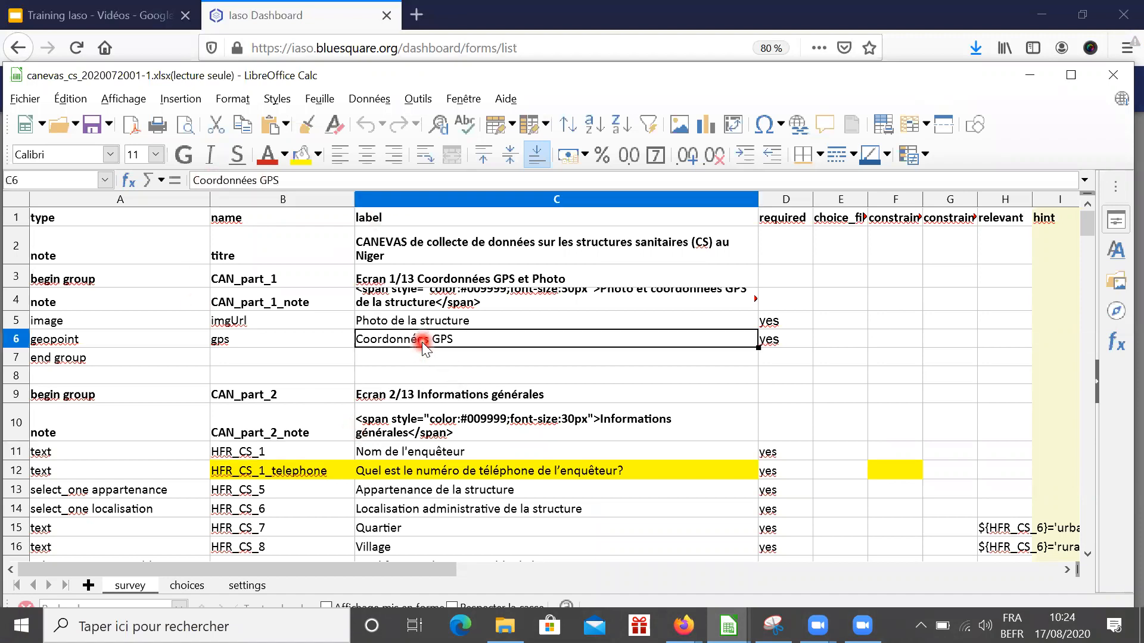
left_click(68, 341)
left_click(391, 339)
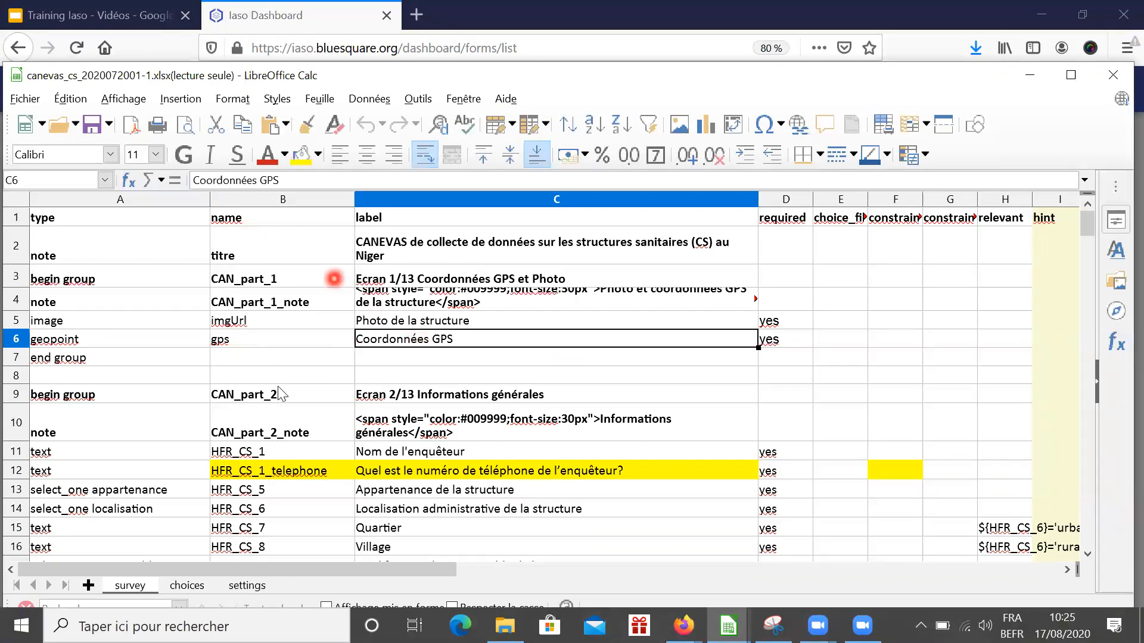
left_click(243, 340)
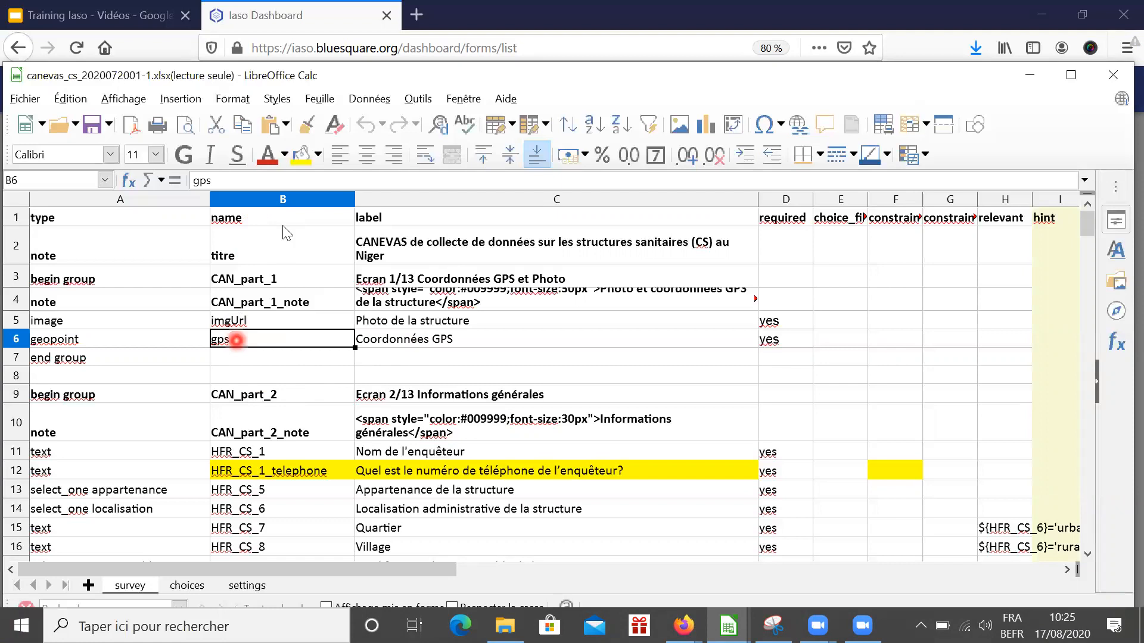
left_click(307, 153)
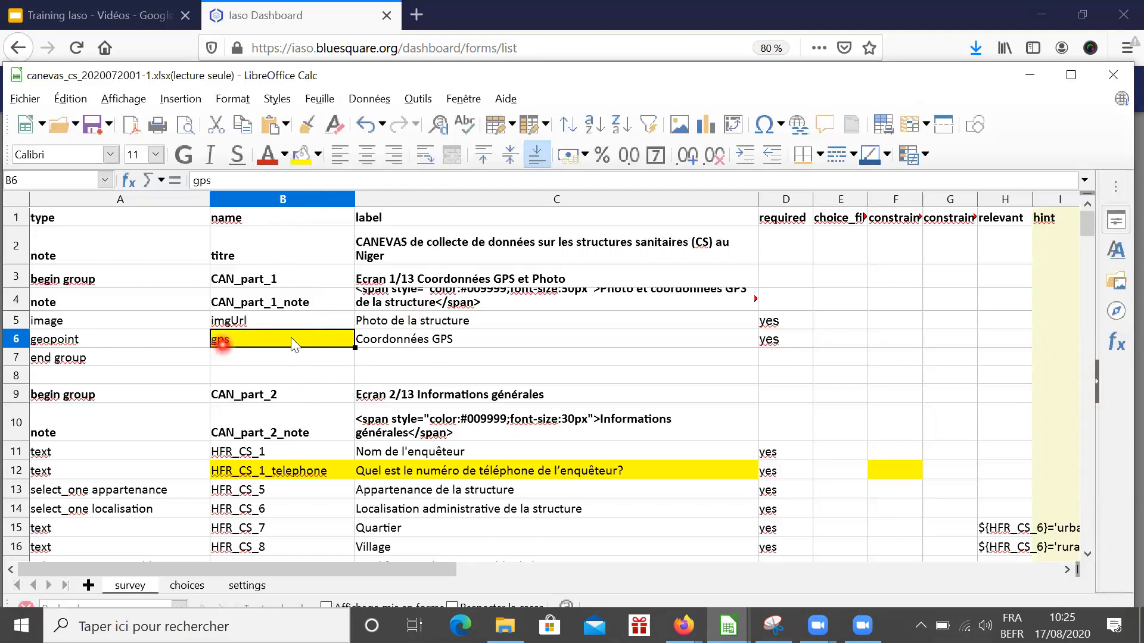
left_click(1030, 73)
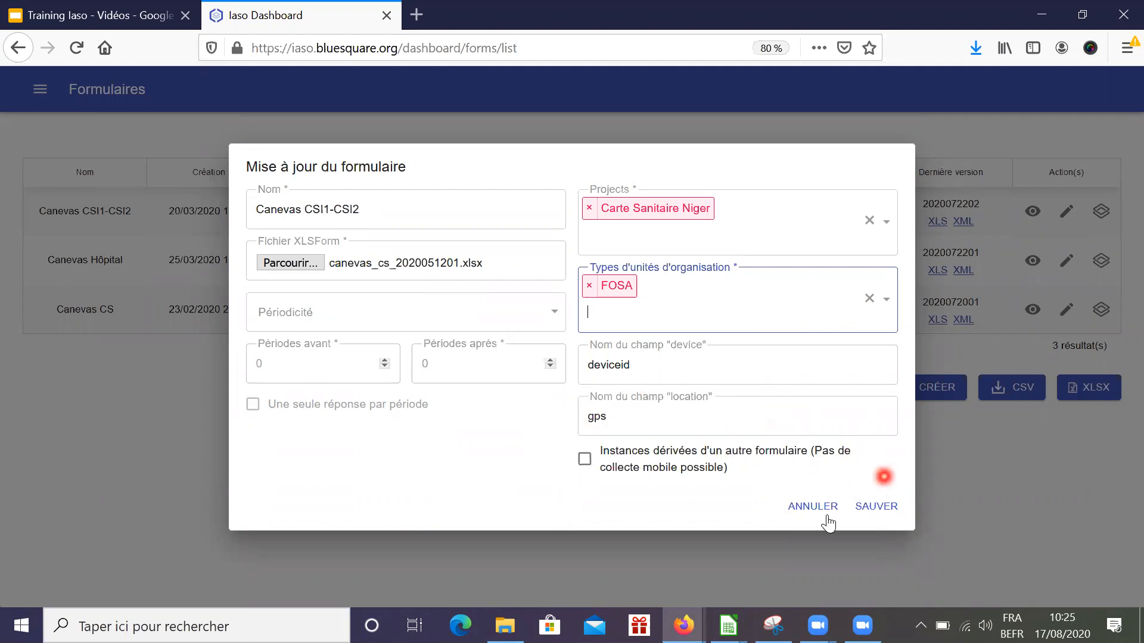
Cancel the Canevas CSI1-CSI2 form update and go back to the forms list
left_click(806, 507)
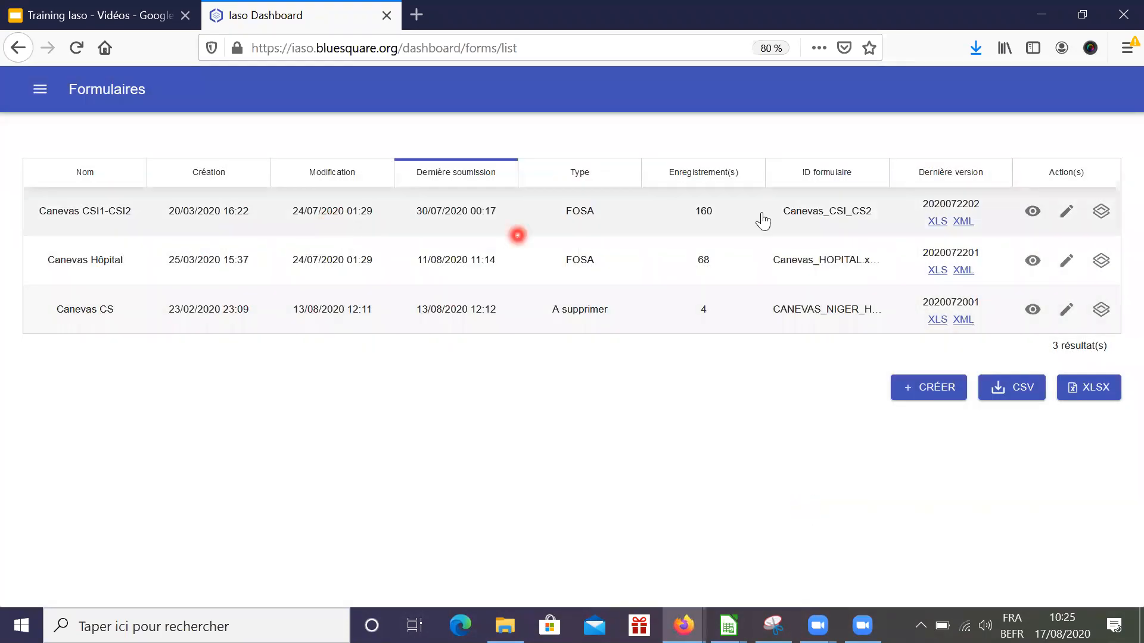
left_click(40, 90)
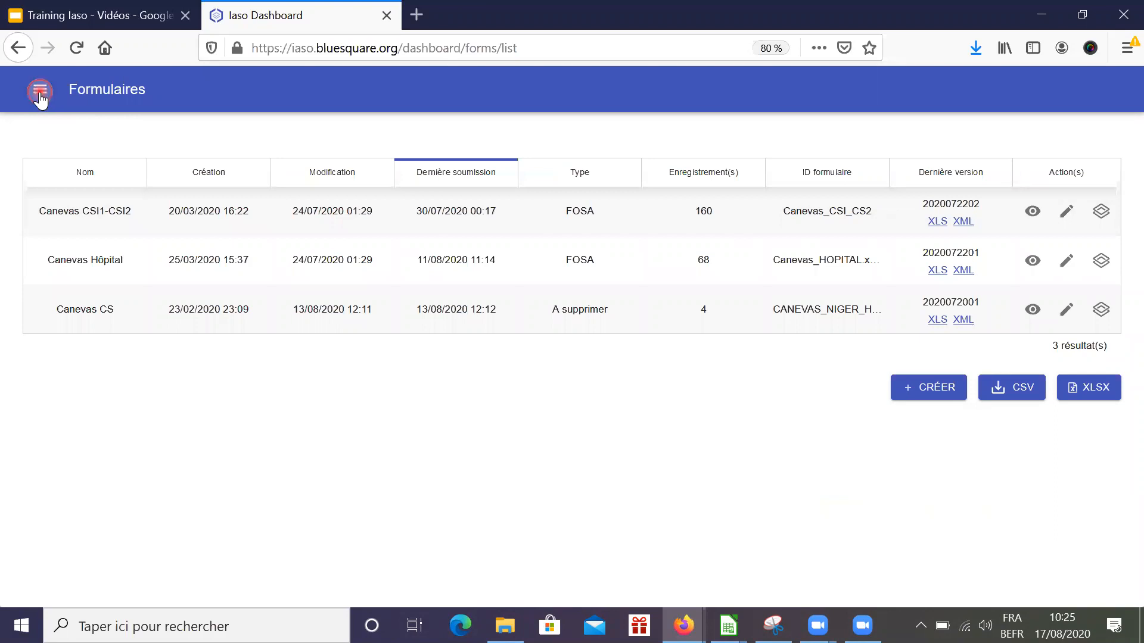
left_click(46, 191)
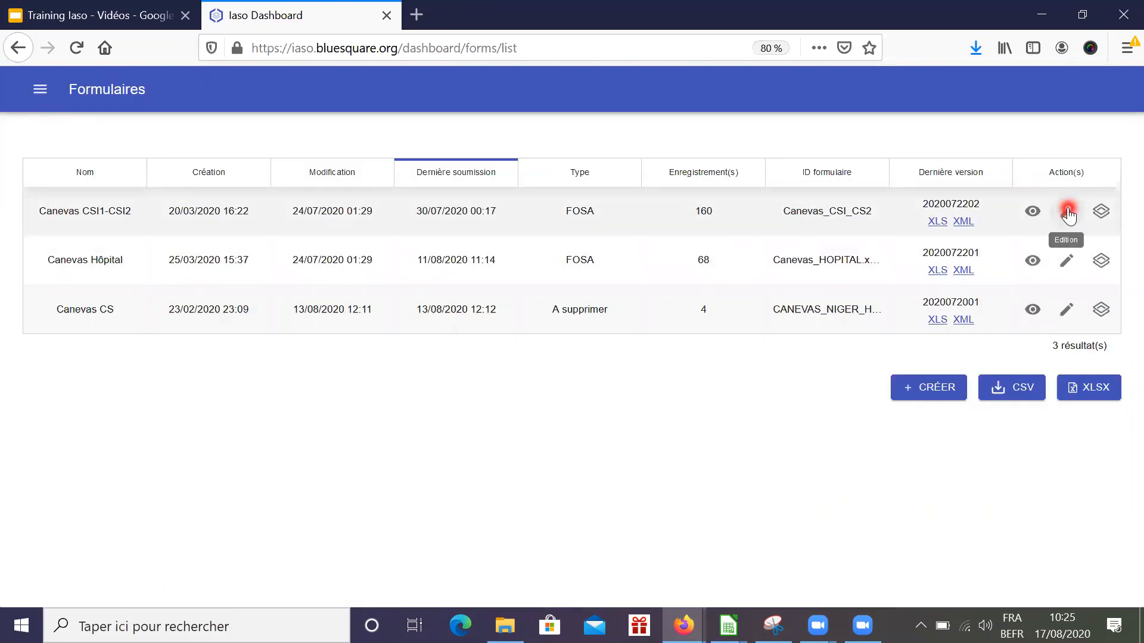
left_click(1067, 213)
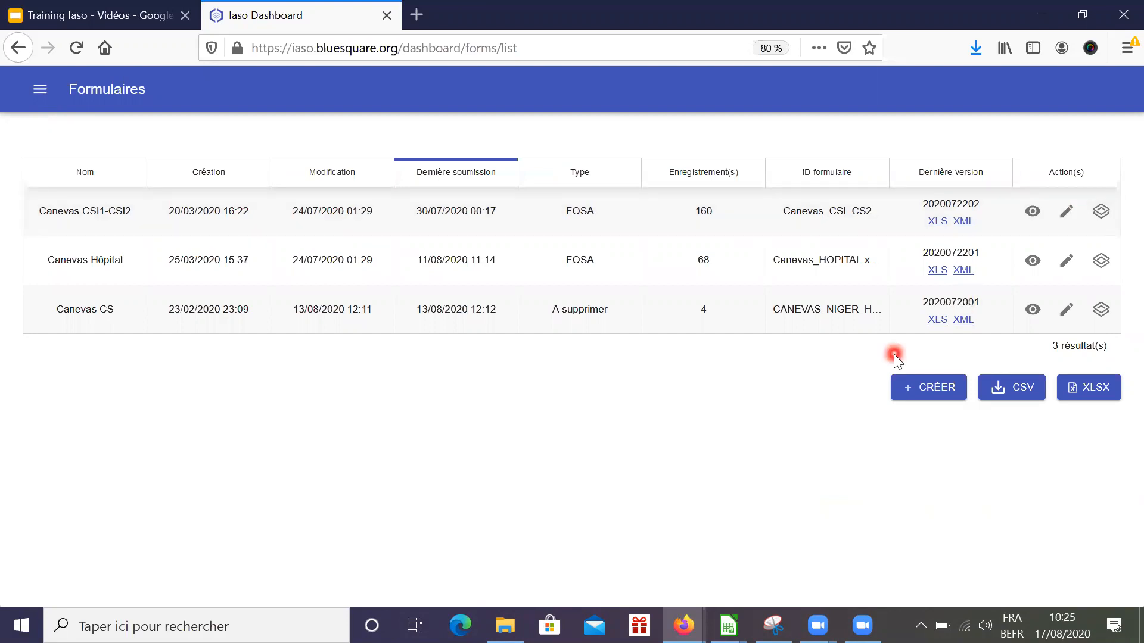
left_click(1101, 213)
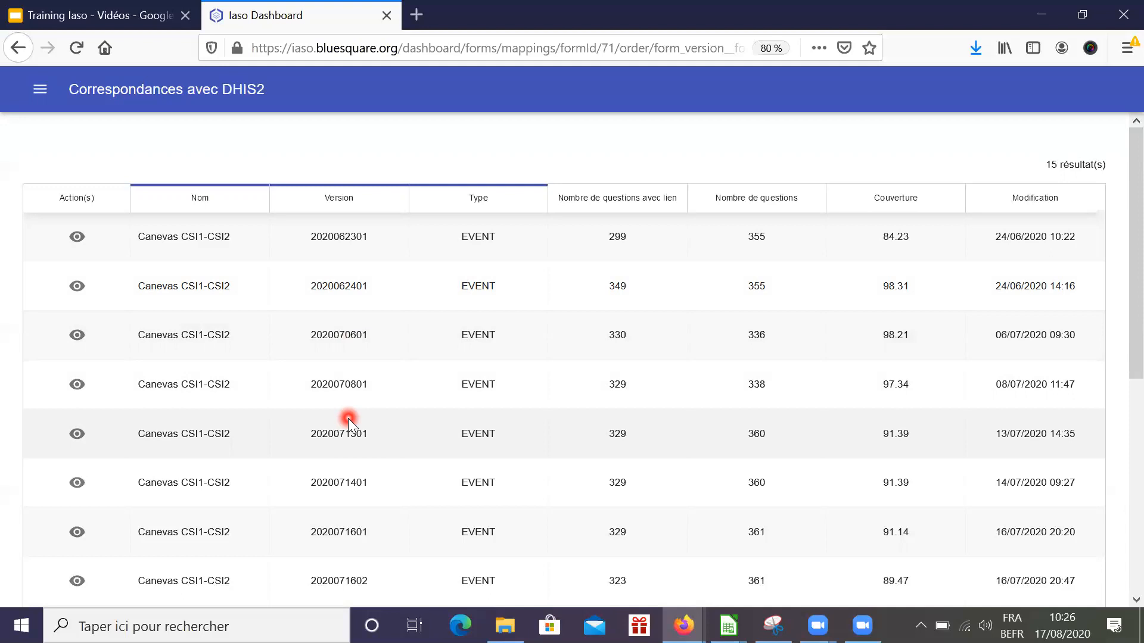
scroll(348, 418, "down", 3)
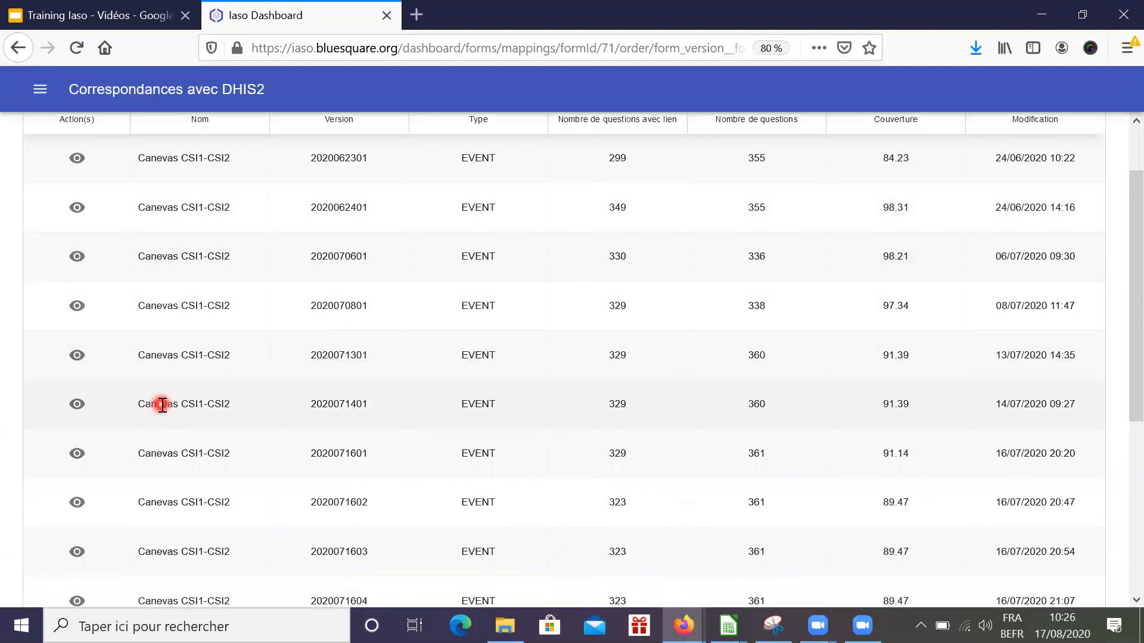
scroll(162, 405, "down", 5)
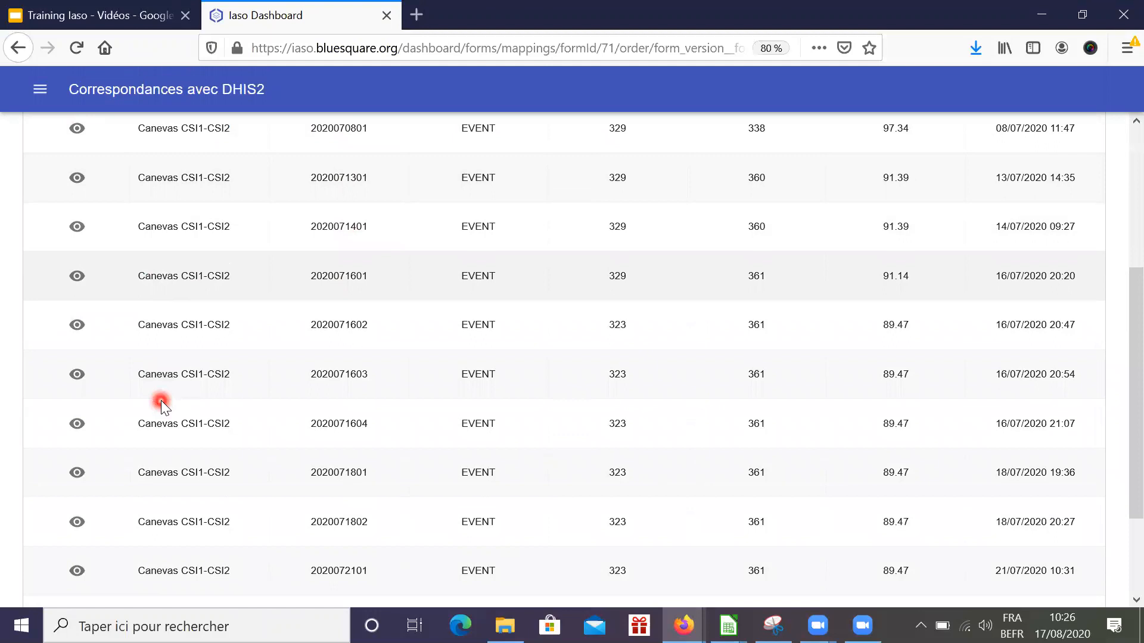
scroll(161, 405, "down", 3)
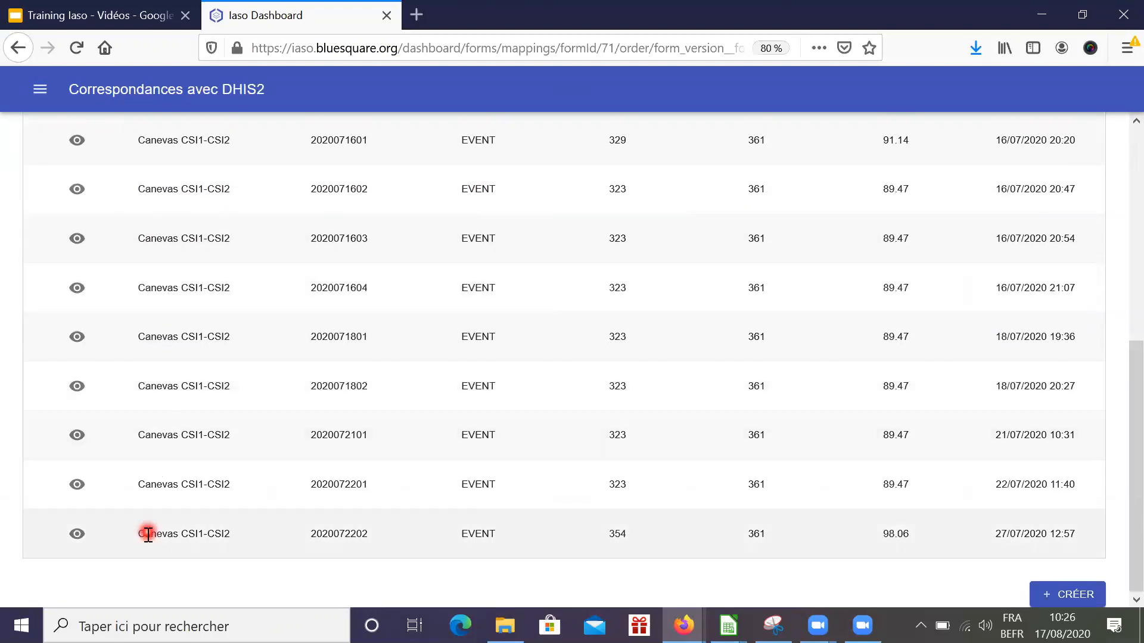
left_click(78, 535)
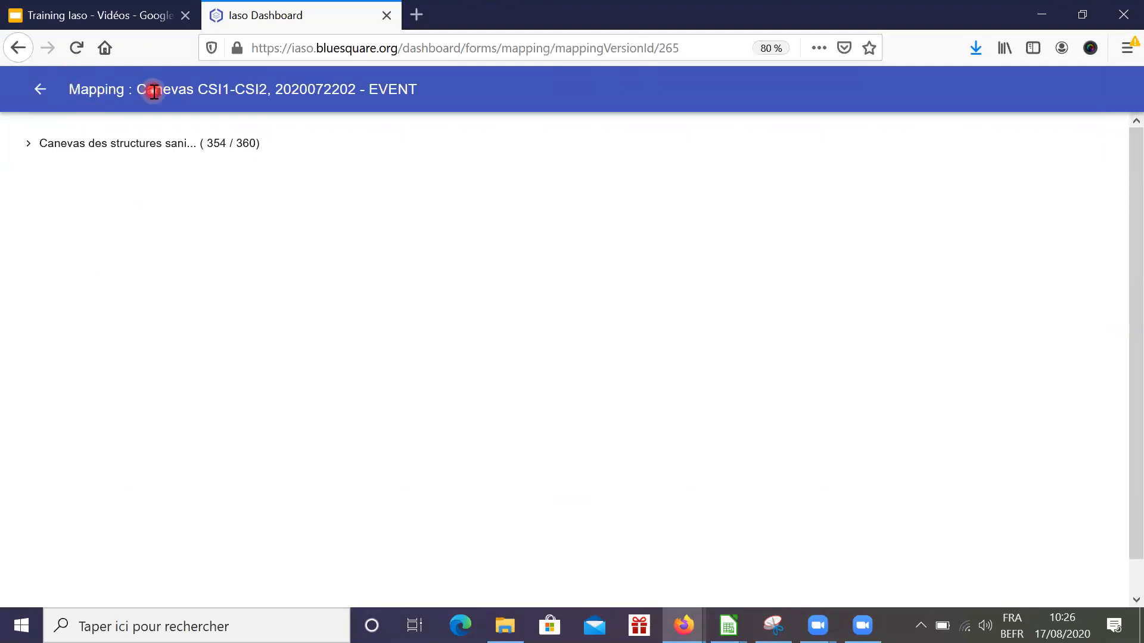
Expand the question tree to Ecran 5/27 Services and select Vaccination pour enfants (HFR_CS_26)
left_click(30, 146)
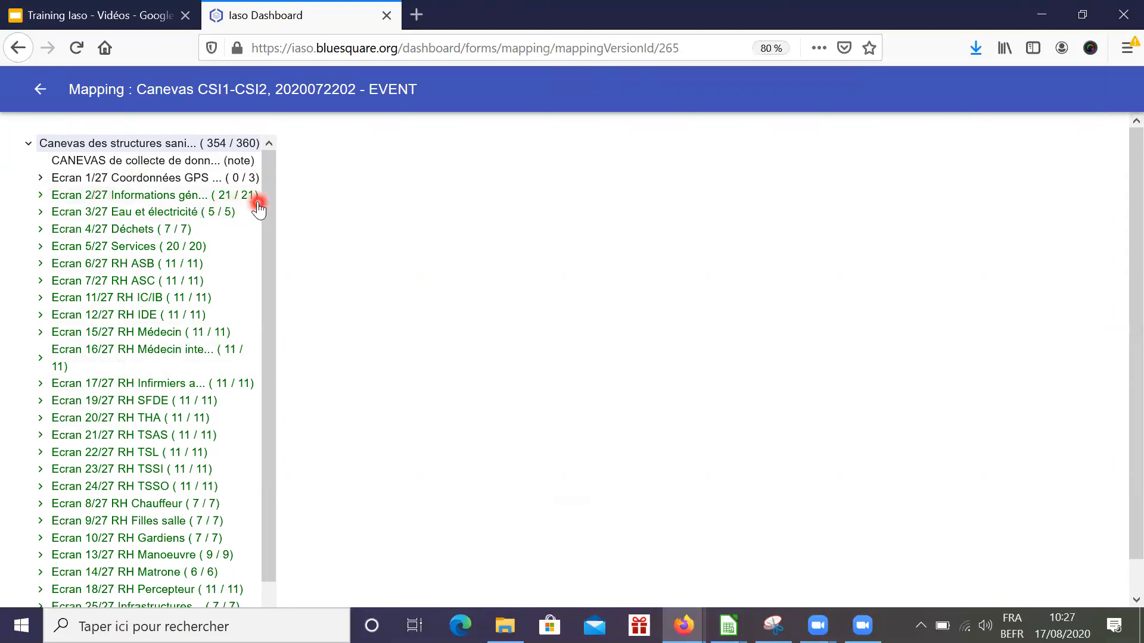
left_click(206, 179)
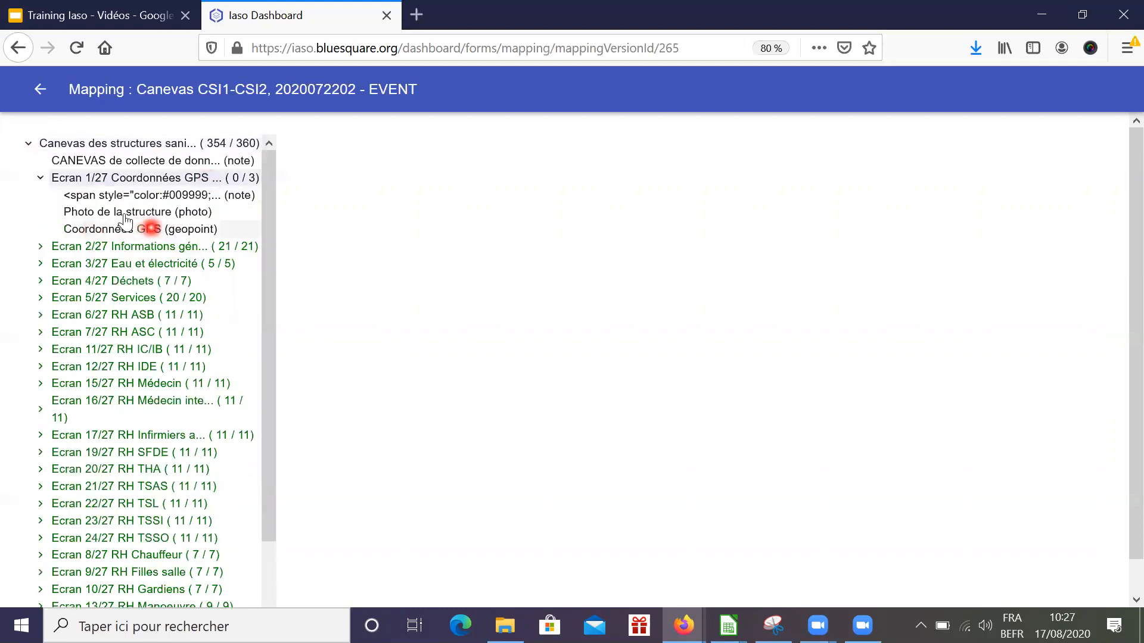
left_click(40, 180)
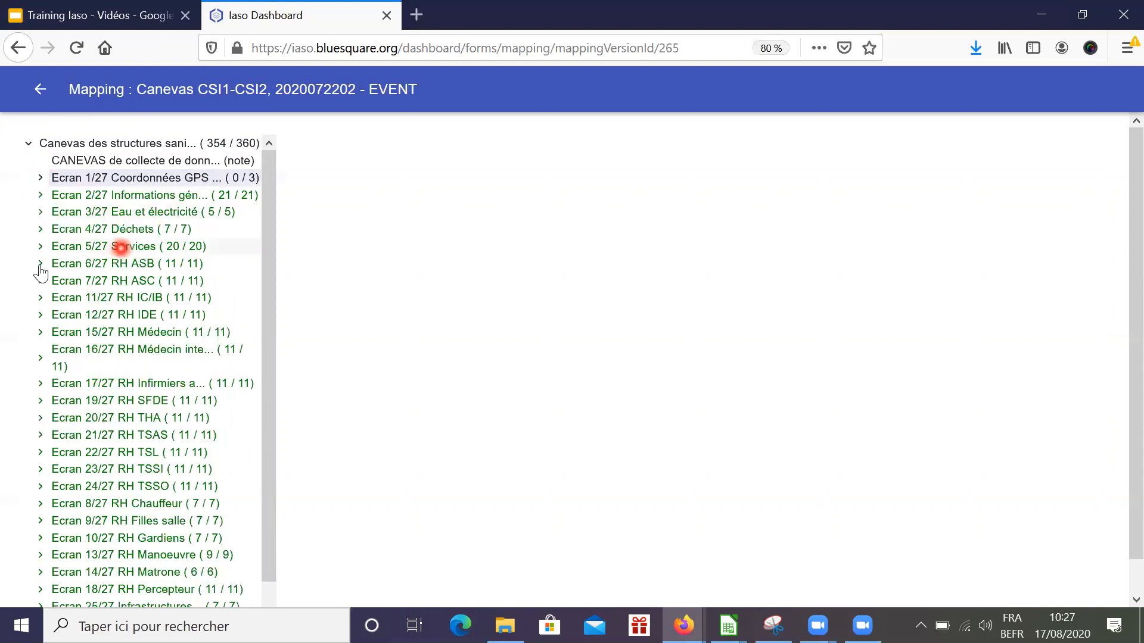
left_click(39, 248)
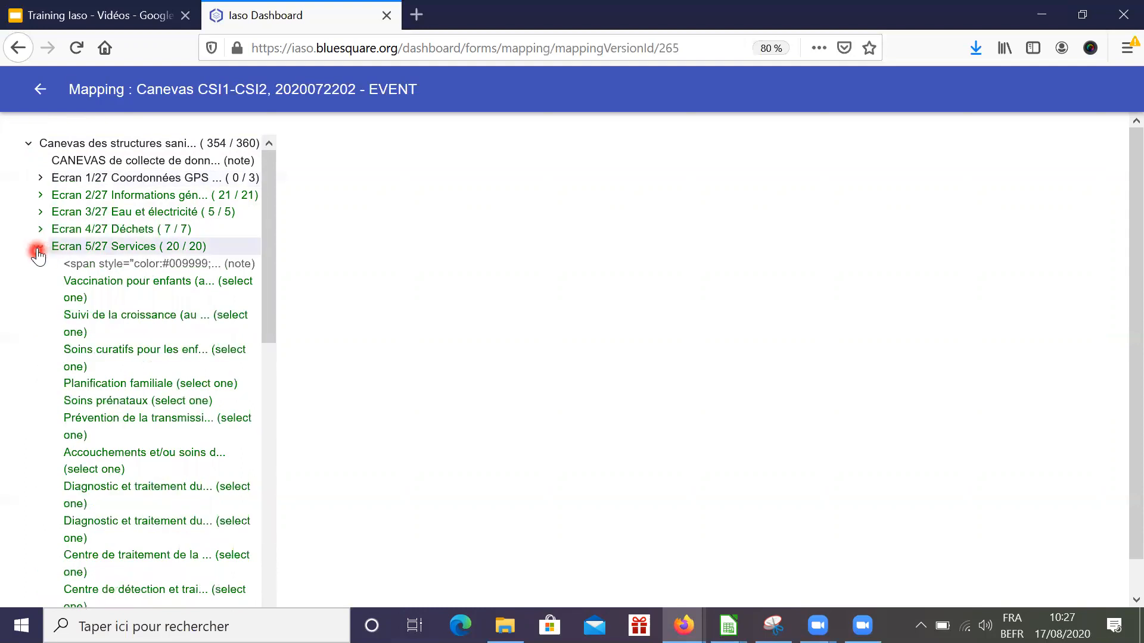
left_click(143, 246)
left_click(144, 287)
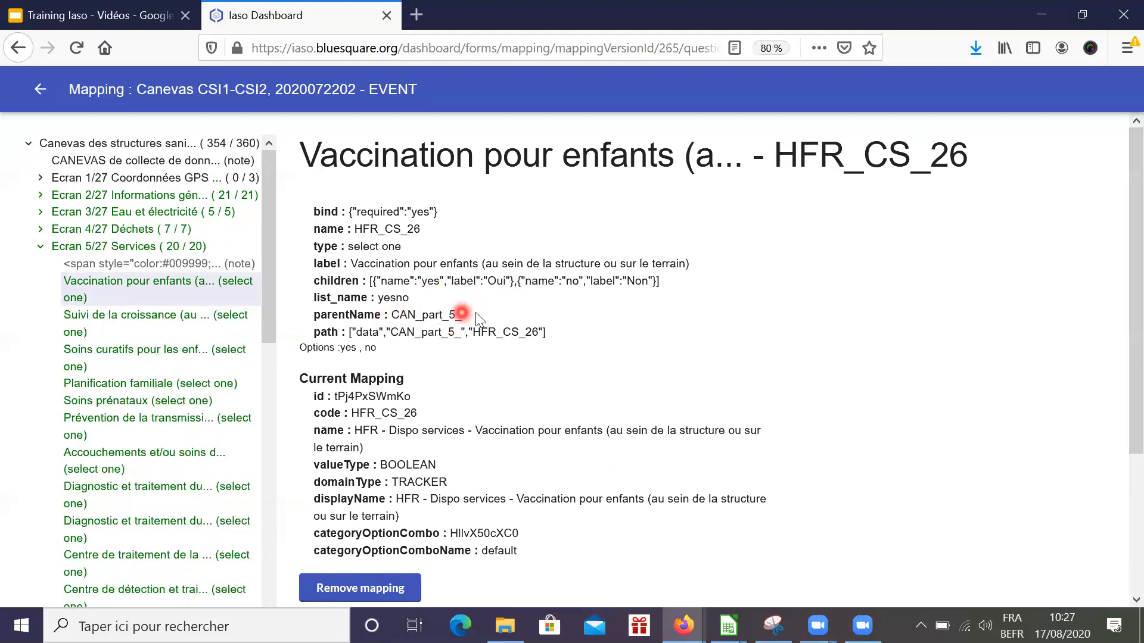
Remove HFR_CS_26's current mapping, leaving Services at 19 of 20 mapped
scroll(652, 347, "down", 3)
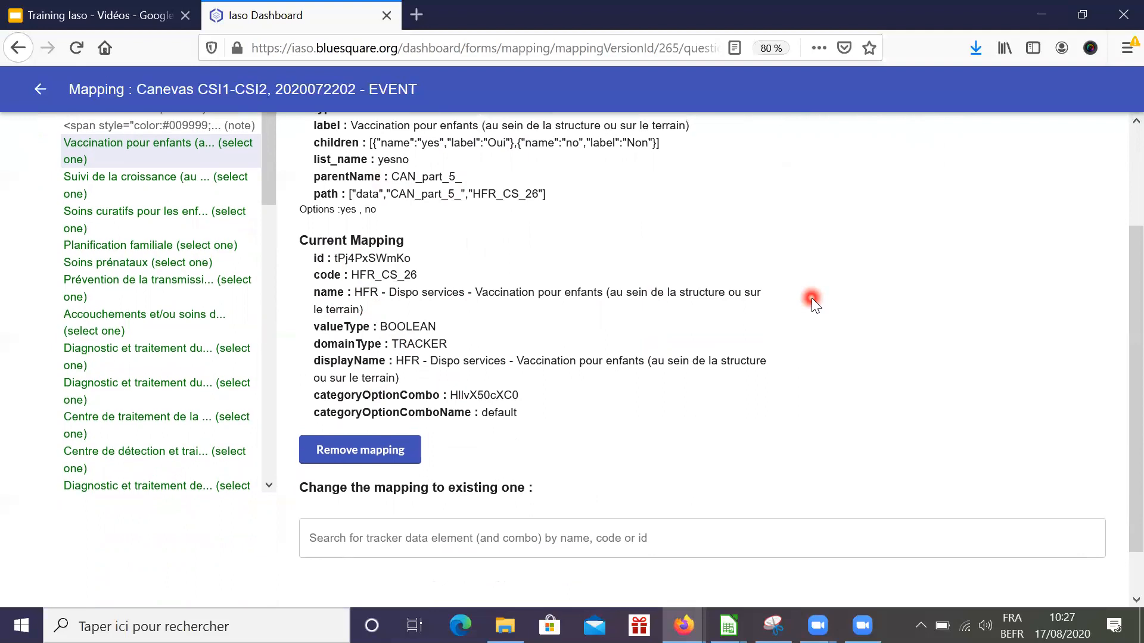
scroll(811, 298, "up", 3)
scroll(812, 297, "down", 3)
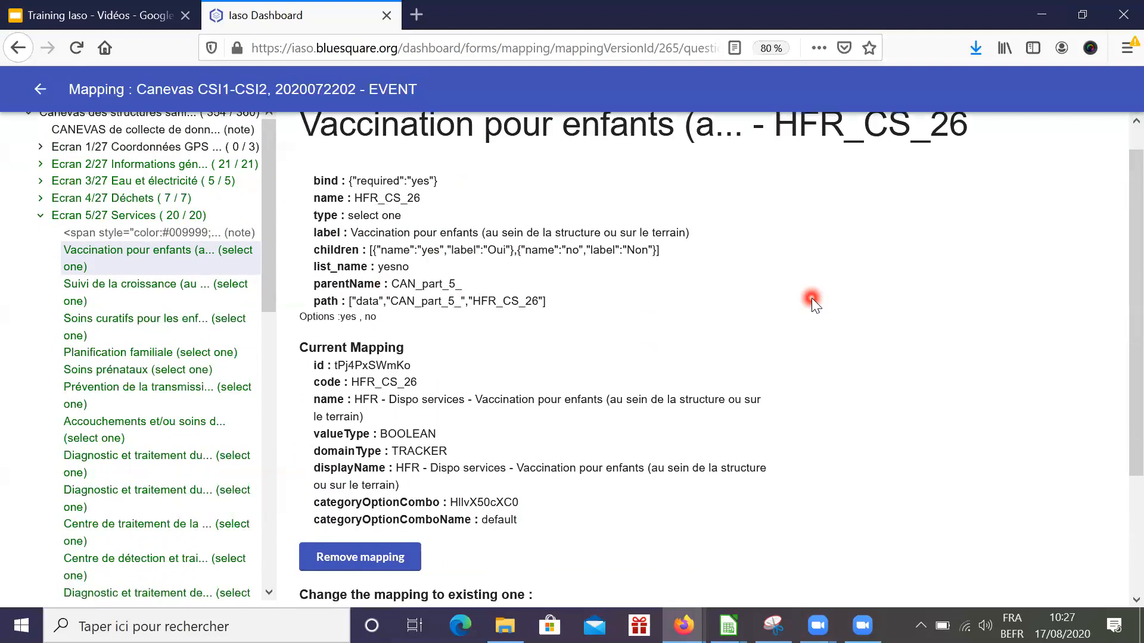
scroll(811, 298, "up", 2)
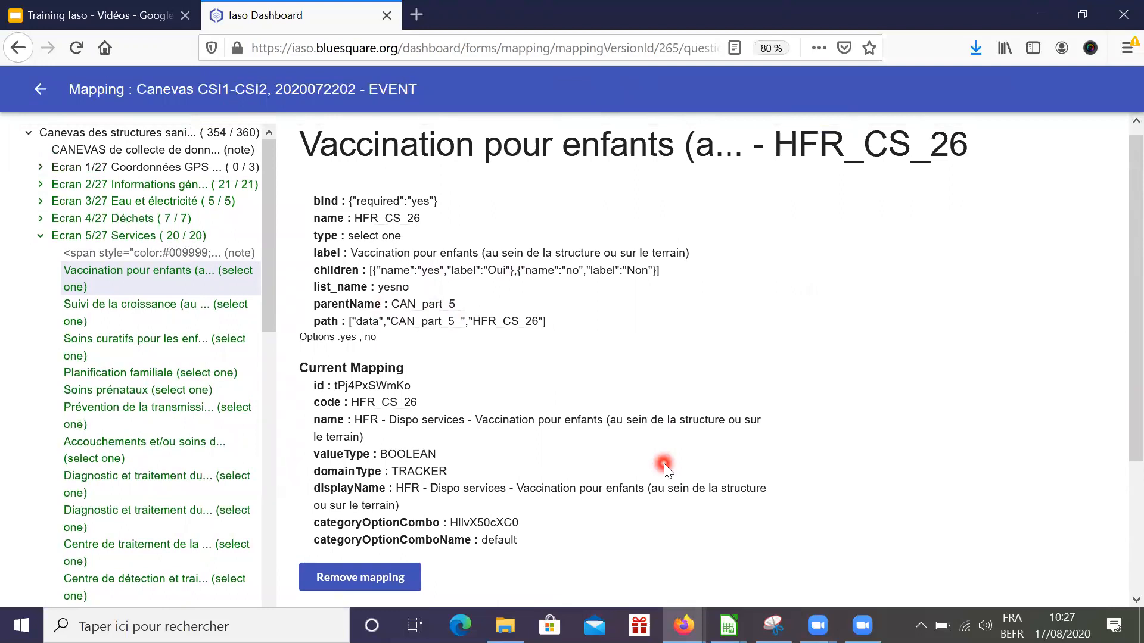
scroll(664, 463, "down", 2)
left_click(348, 523)
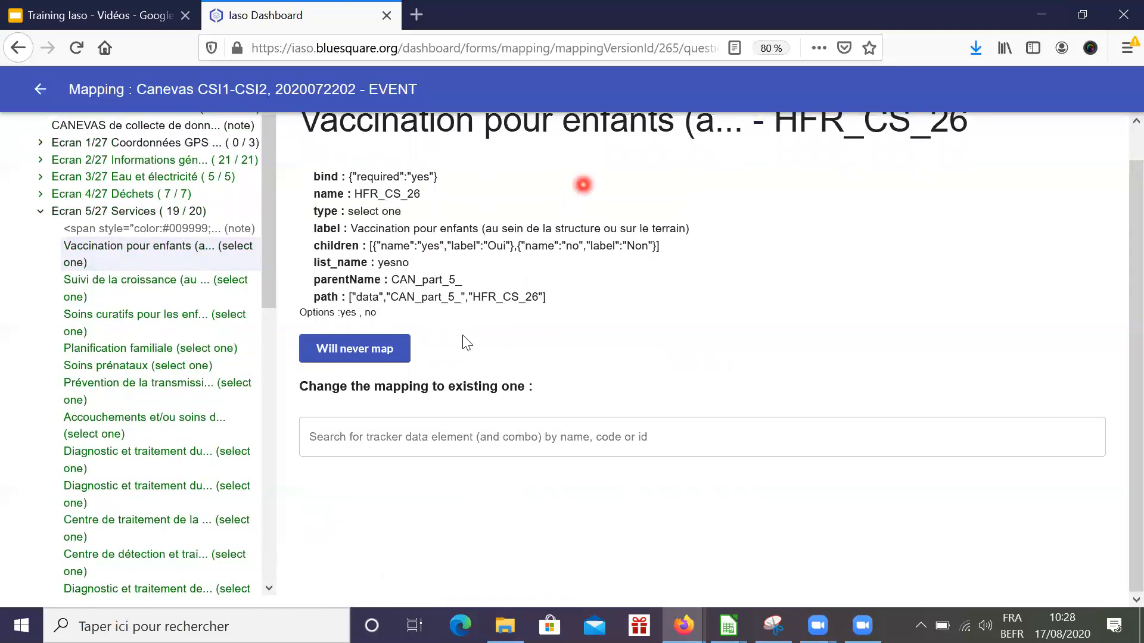
scroll(697, 220, "up", 1)
scroll(697, 219, "up", 1)
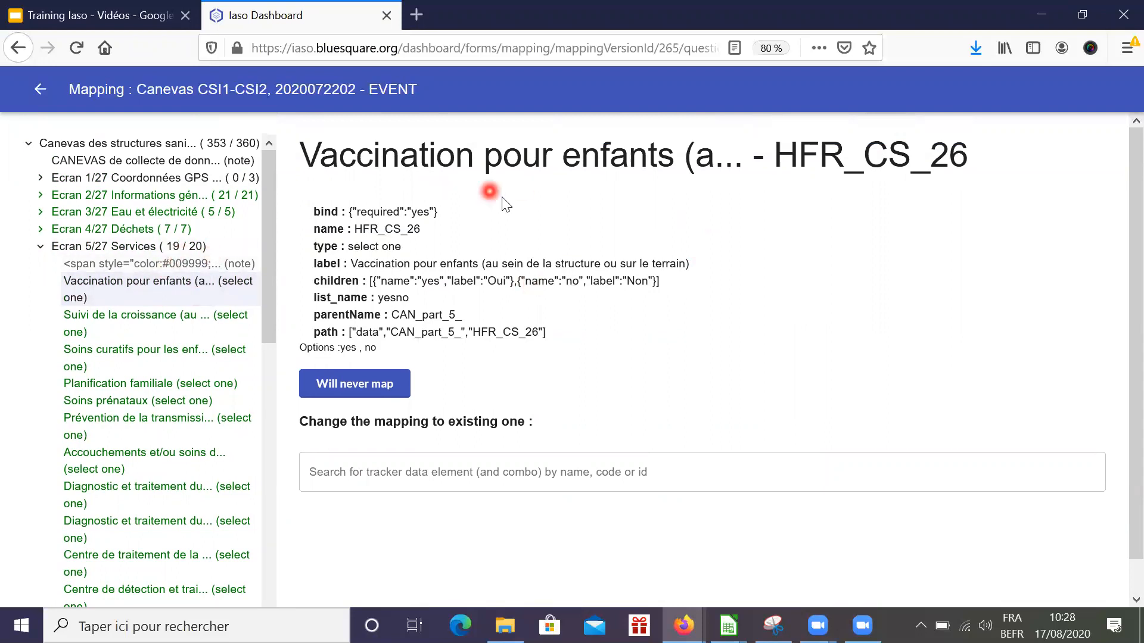
Search 'vacc' and choose HFR - Dispo services - Vaccination pour enfants as the proposed mapping
left_click(366, 472)
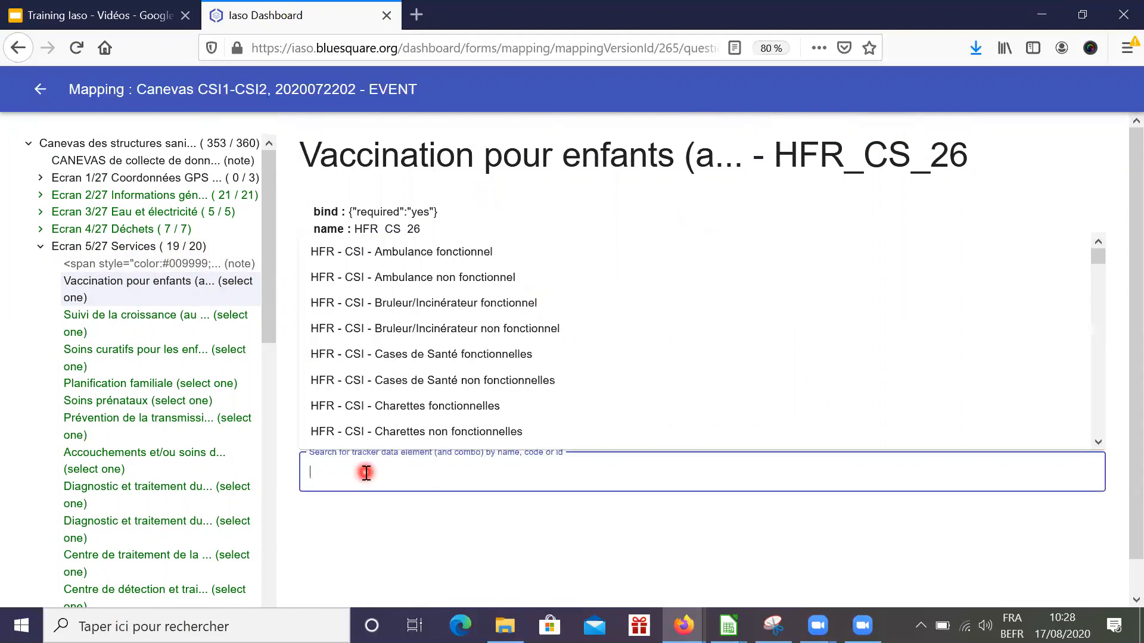
type("vacc")
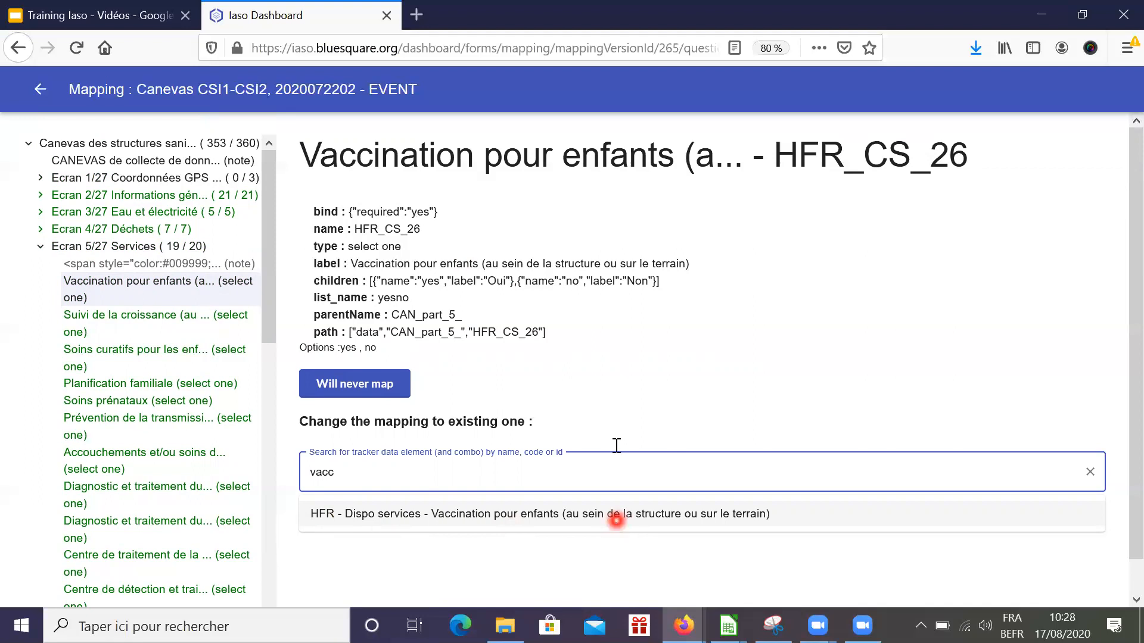
left_click(575, 512)
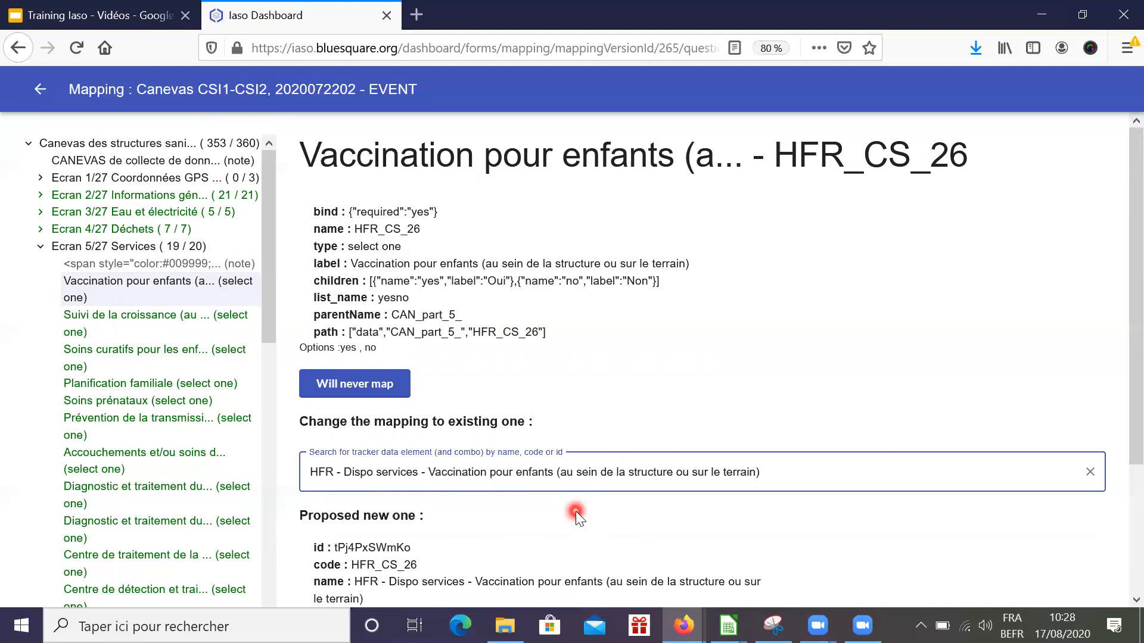
scroll(576, 511, "down", 3)
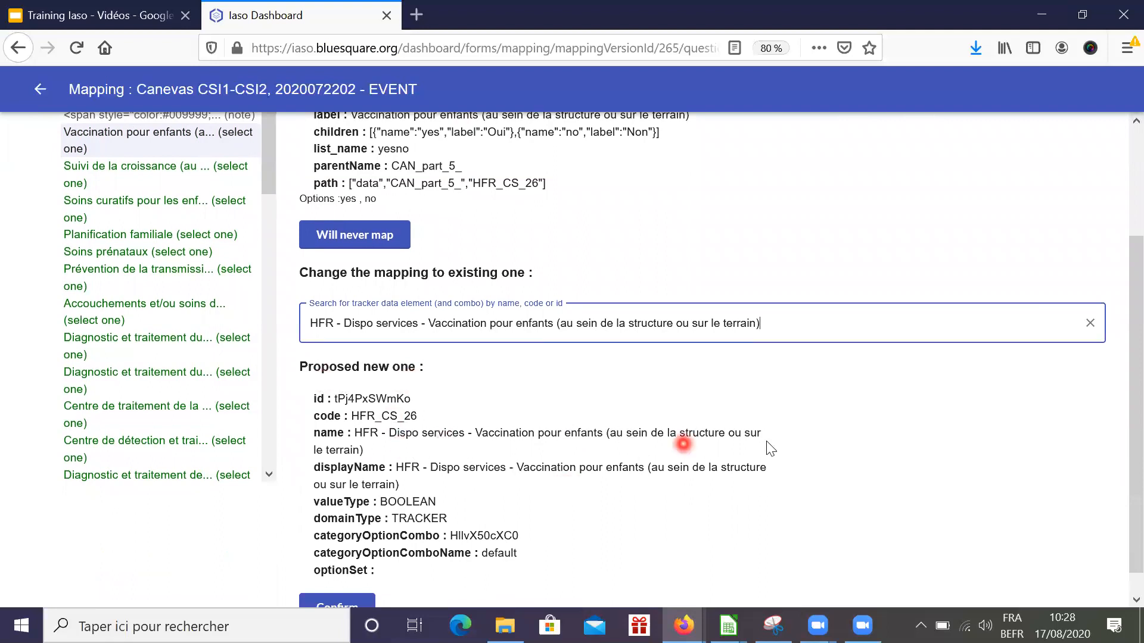
scroll(556, 457, "down", 1)
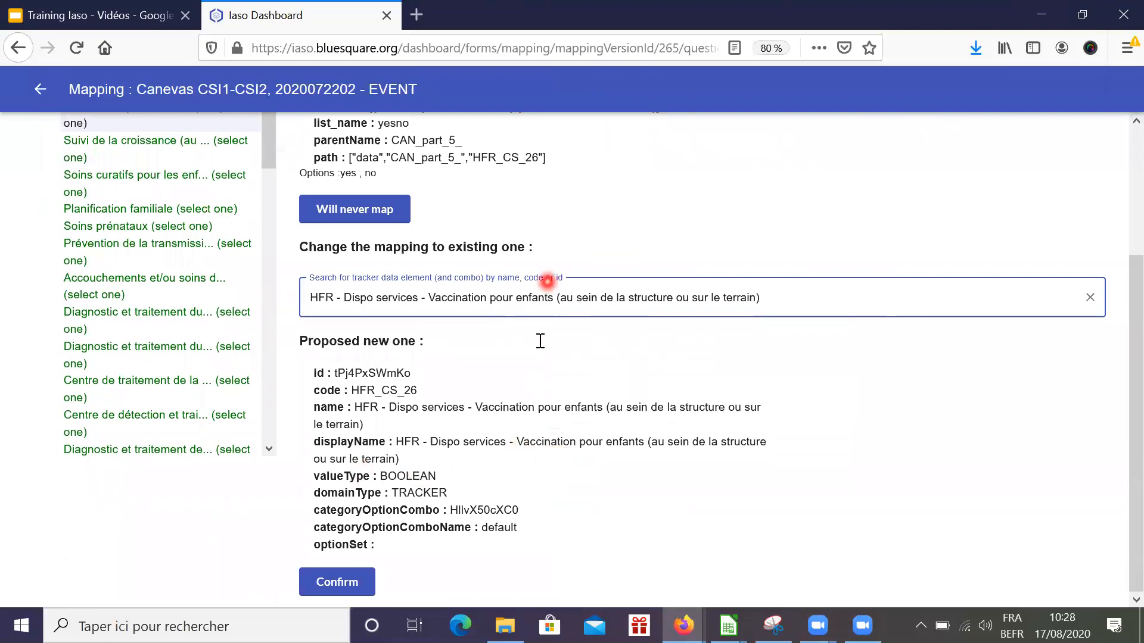
scroll(537, 362, "up", 5)
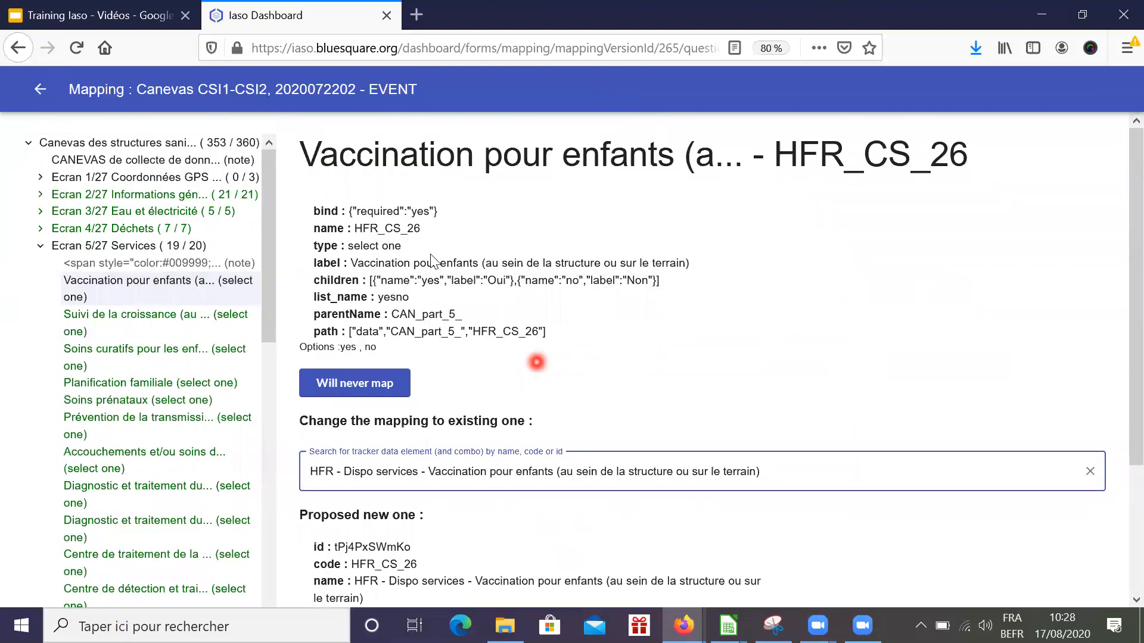
scroll(590, 286, "down", 5)
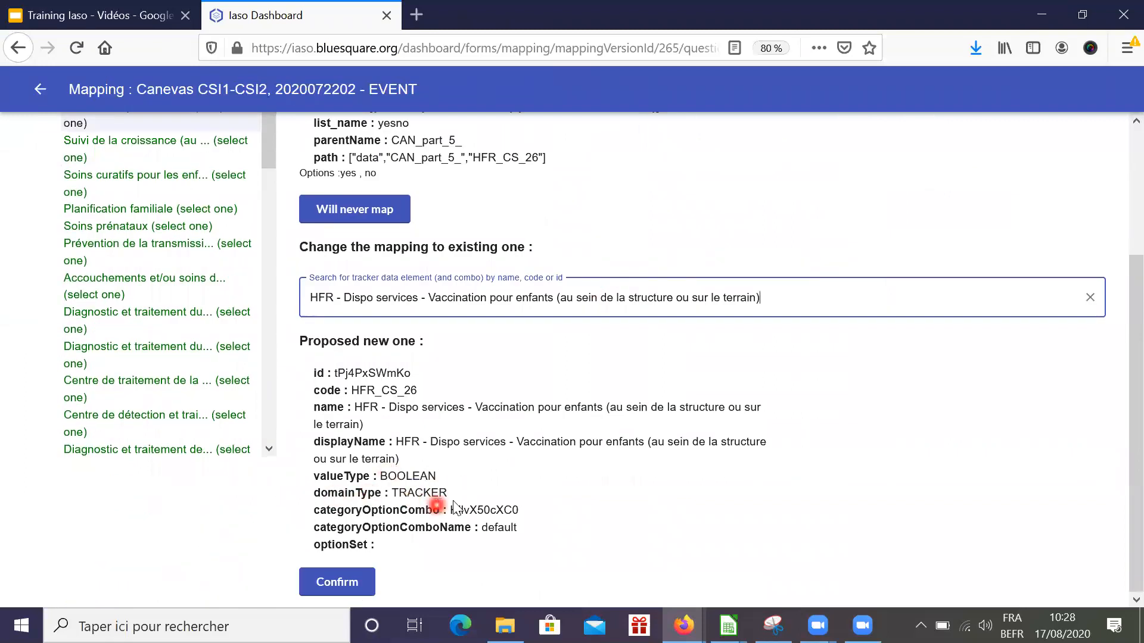
Confirm the proposed HFR_CS_26 mapping, bringing Services back to 20 of 20
left_click(329, 580)
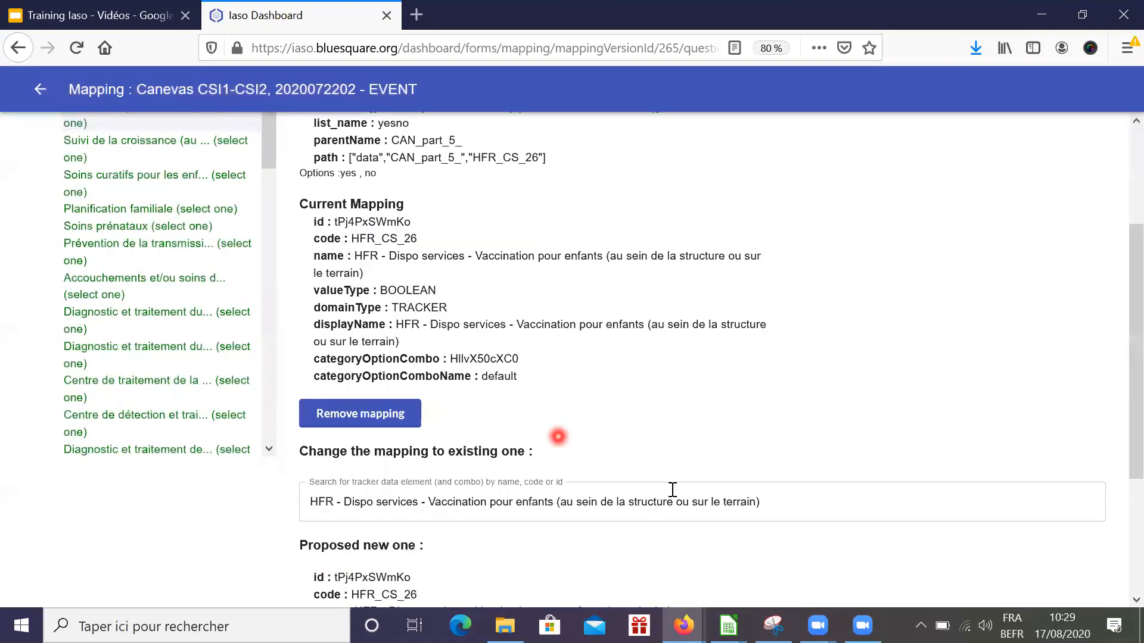
scroll(672, 489, "down", 3)
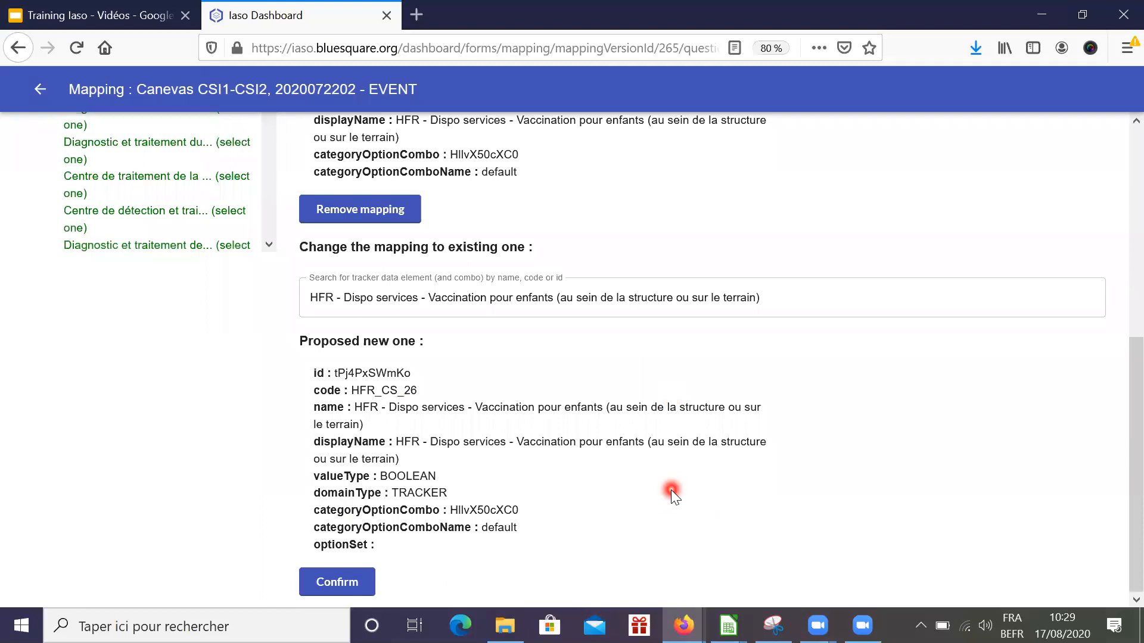
scroll(671, 492, "up", 5)
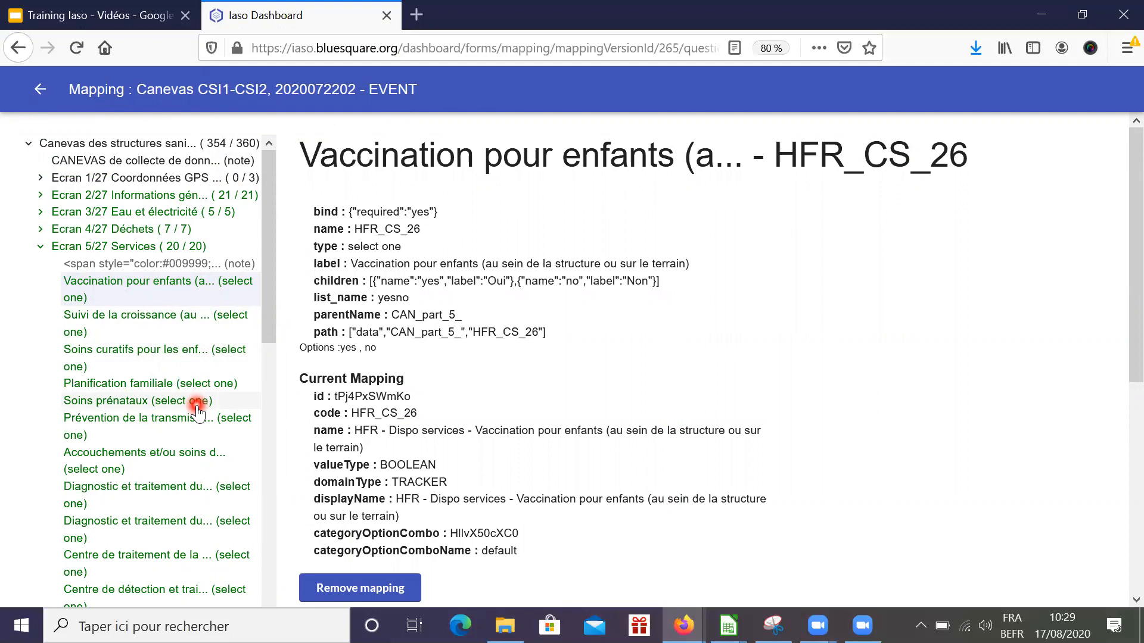
left_click(41, 251)
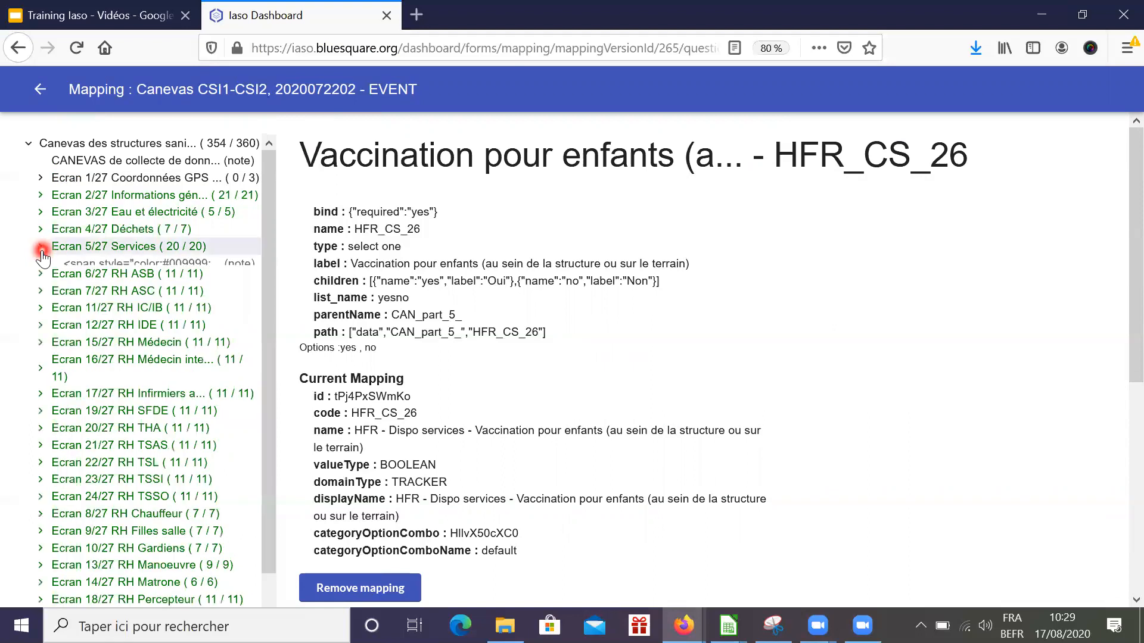
Go back to the Correspondances avec DHIS2 list showing all 15 form versions
scroll(215, 396, "down", 1)
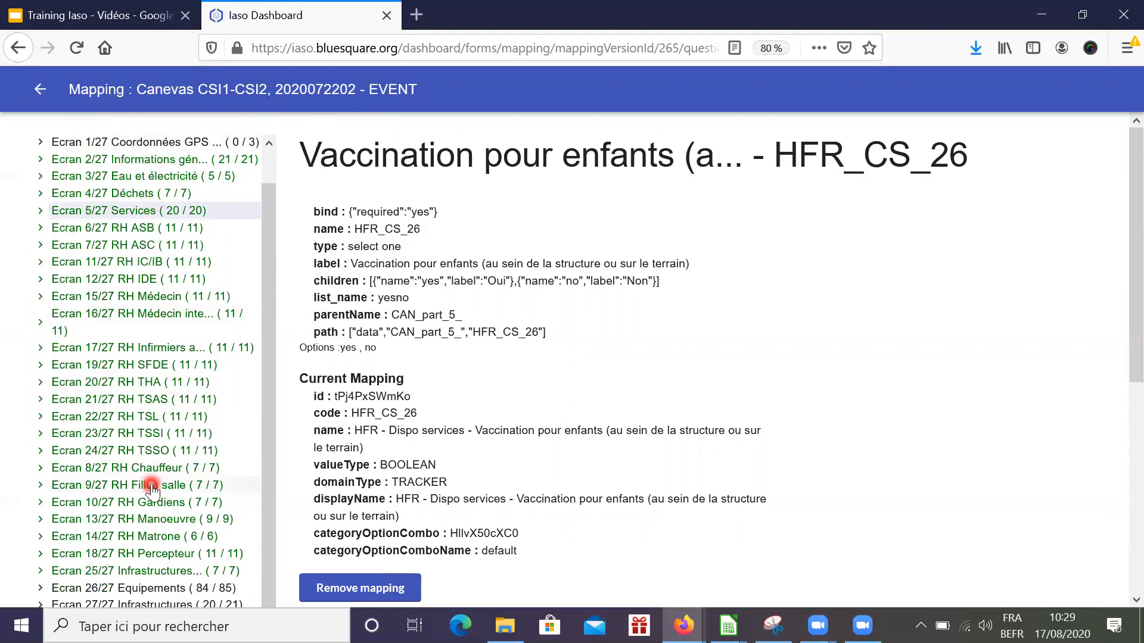
scroll(152, 486, "up", 1)
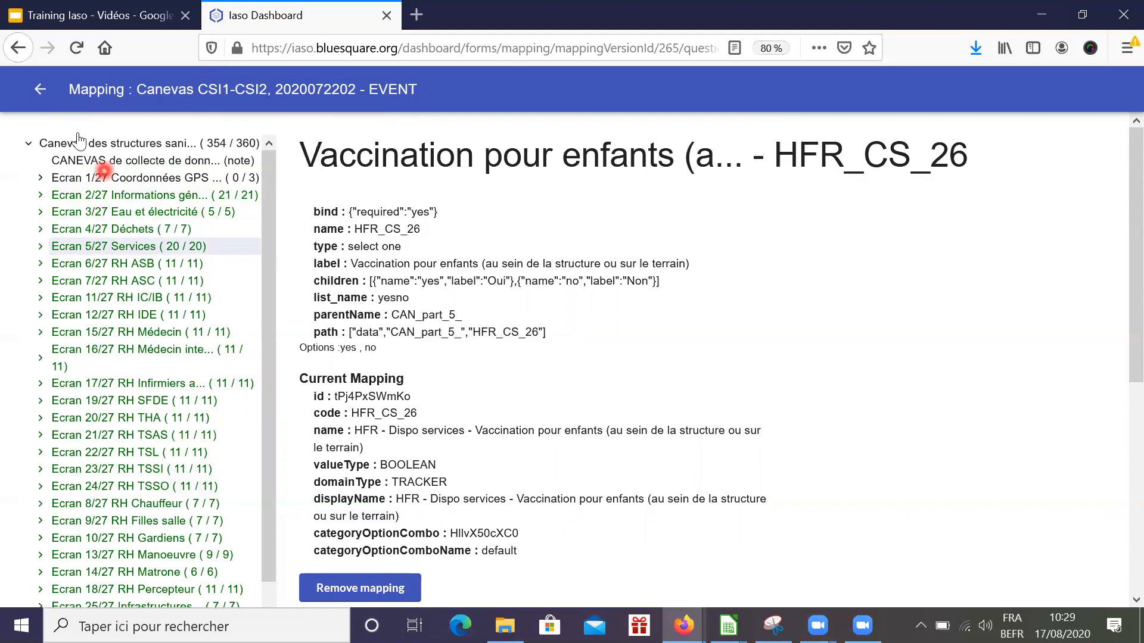
left_click(37, 90)
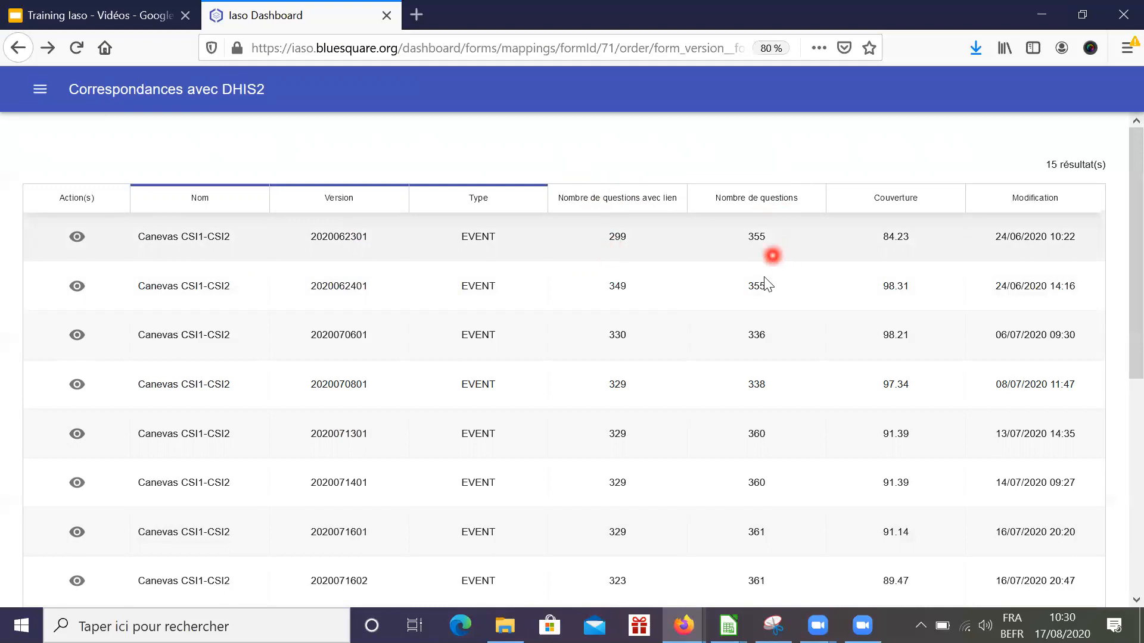
scroll(747, 416, "down", 7)
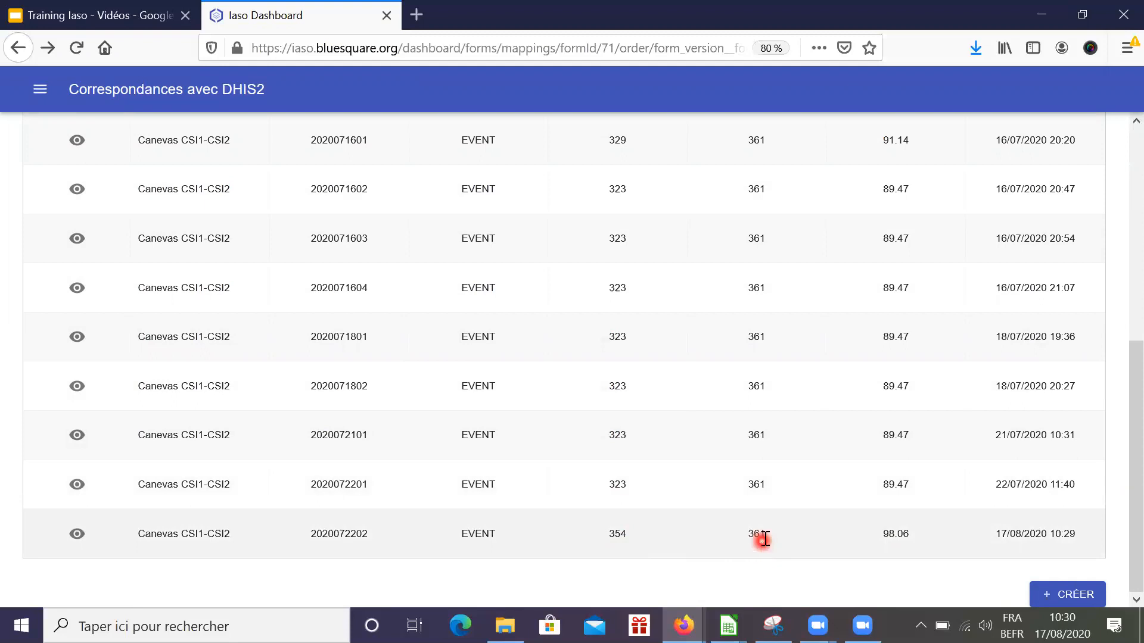
scroll(808, 321, "up", 6)
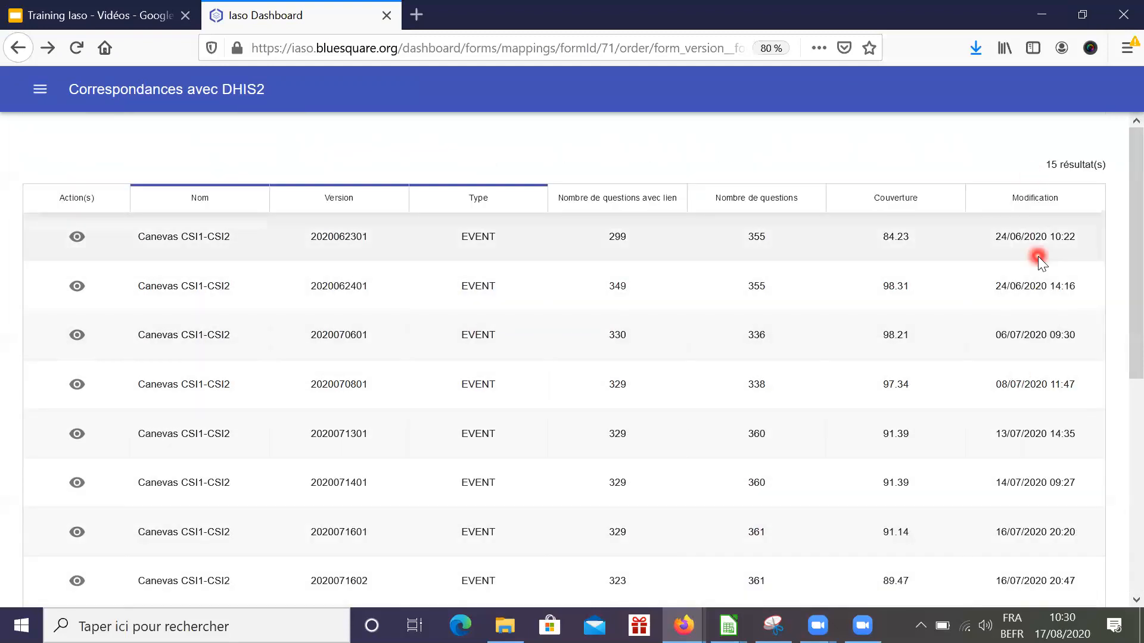
scroll(1038, 257, "down", 6)
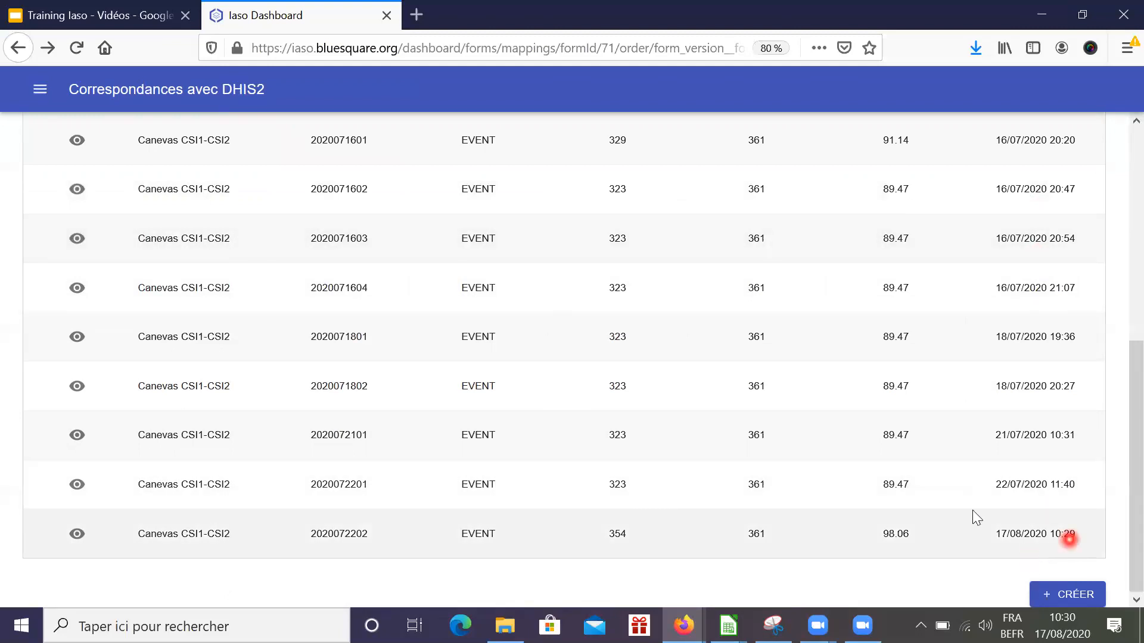
scroll(1028, 314, "up", 6)
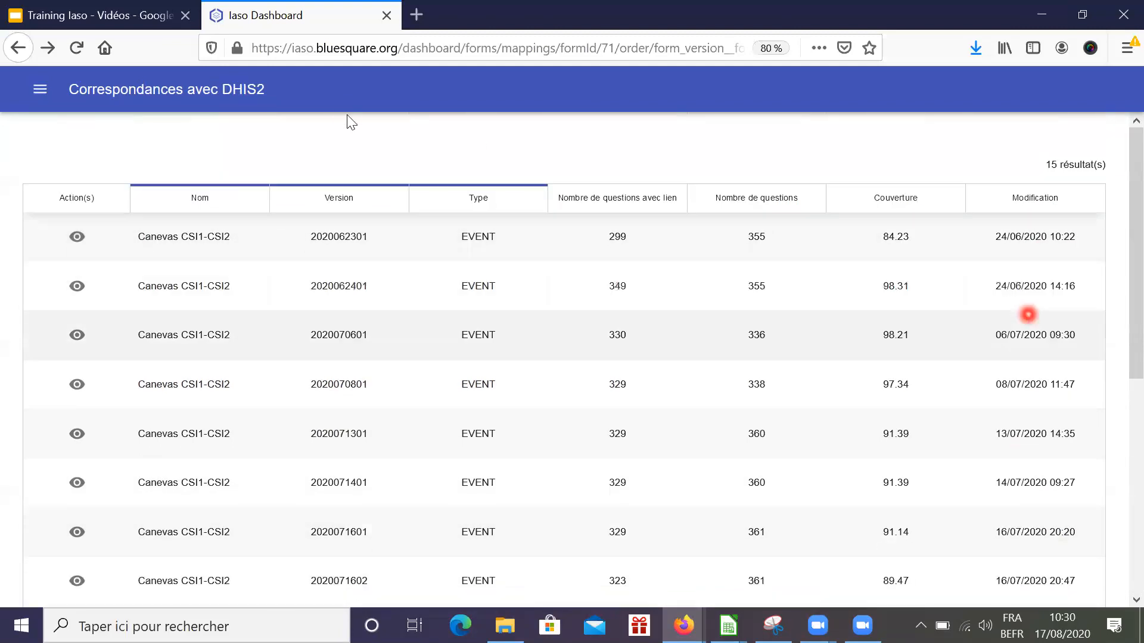
left_click(42, 94)
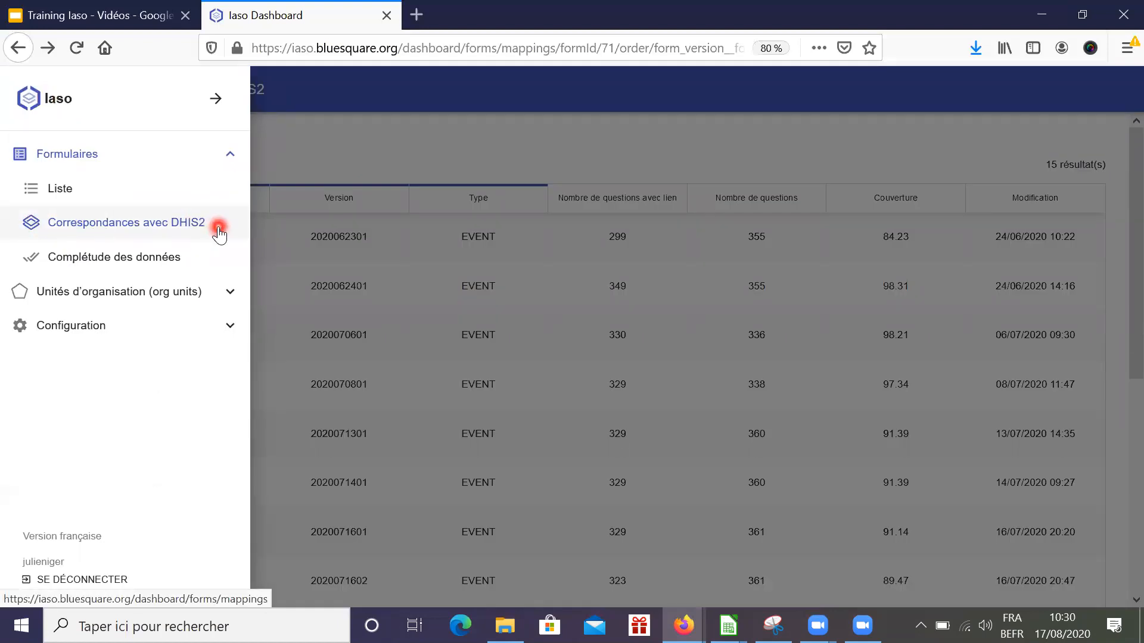
Open the Utilisateurs page from the configuration section to view the 9 users
left_click(233, 333)
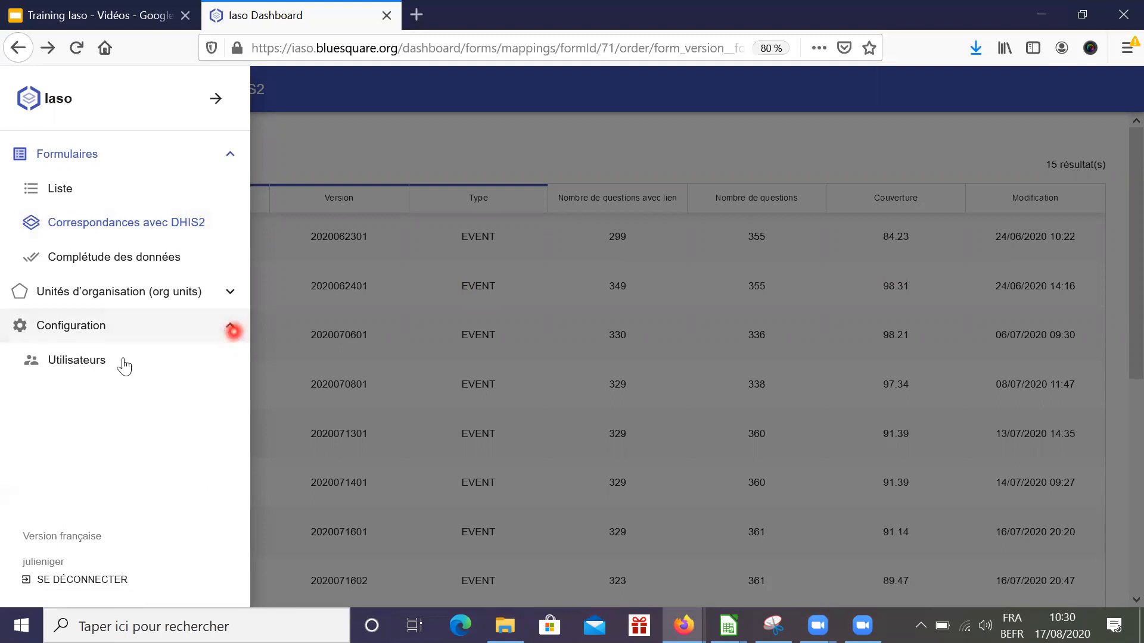
left_click(95, 368)
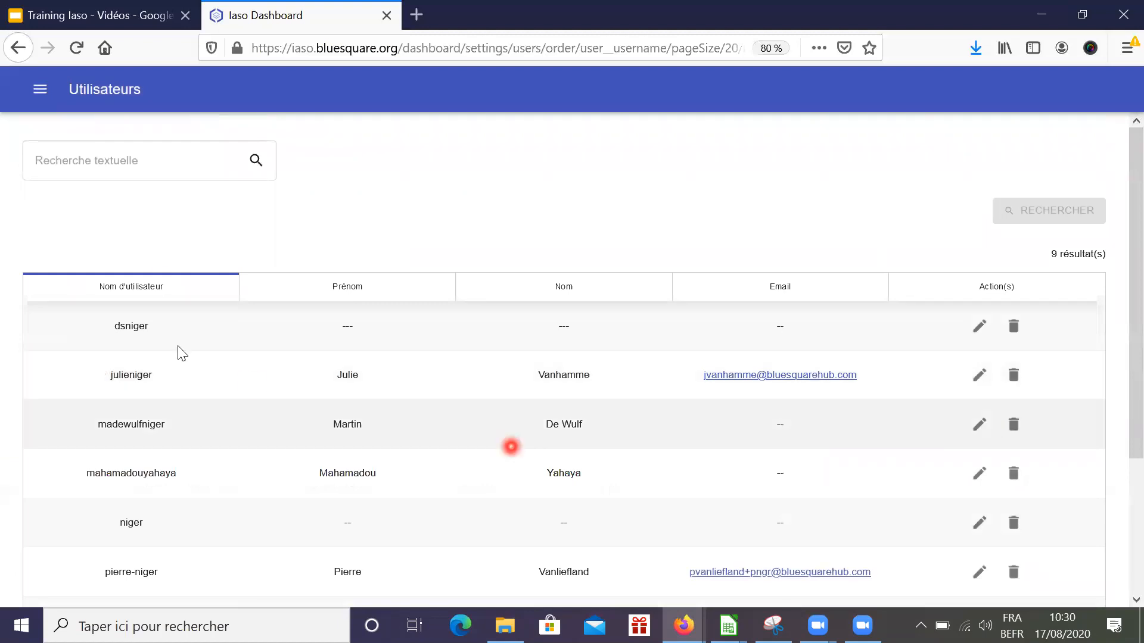
scroll(540, 482, "down", 3)
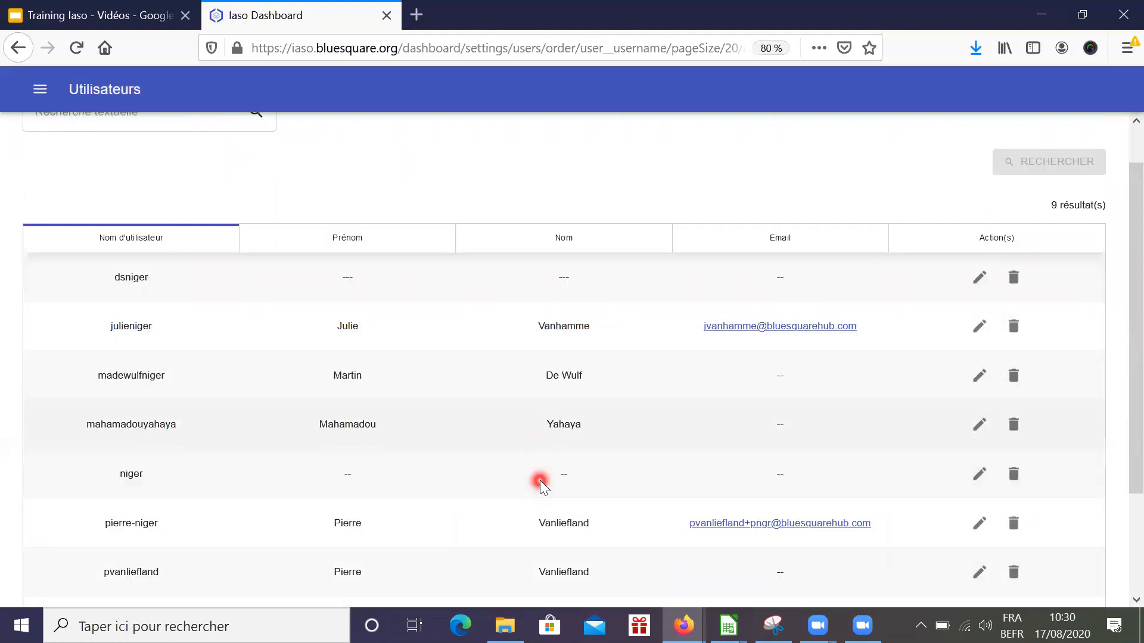
scroll(540, 481, "up", 3)
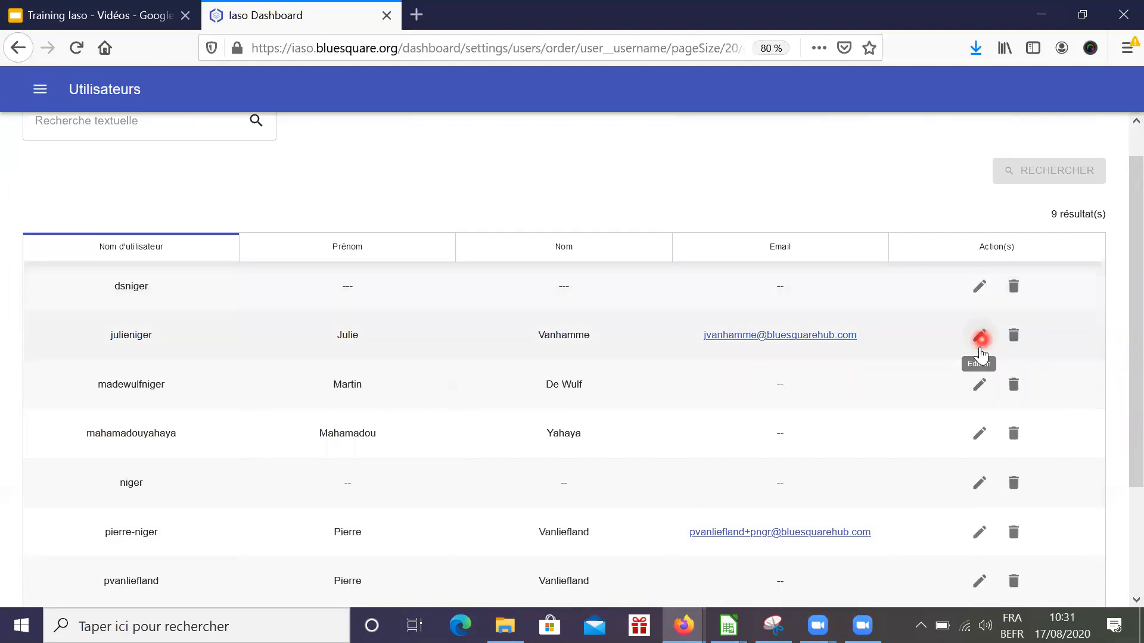
Review the second user's details without saving, then open the new-user form
left_click(977, 338)
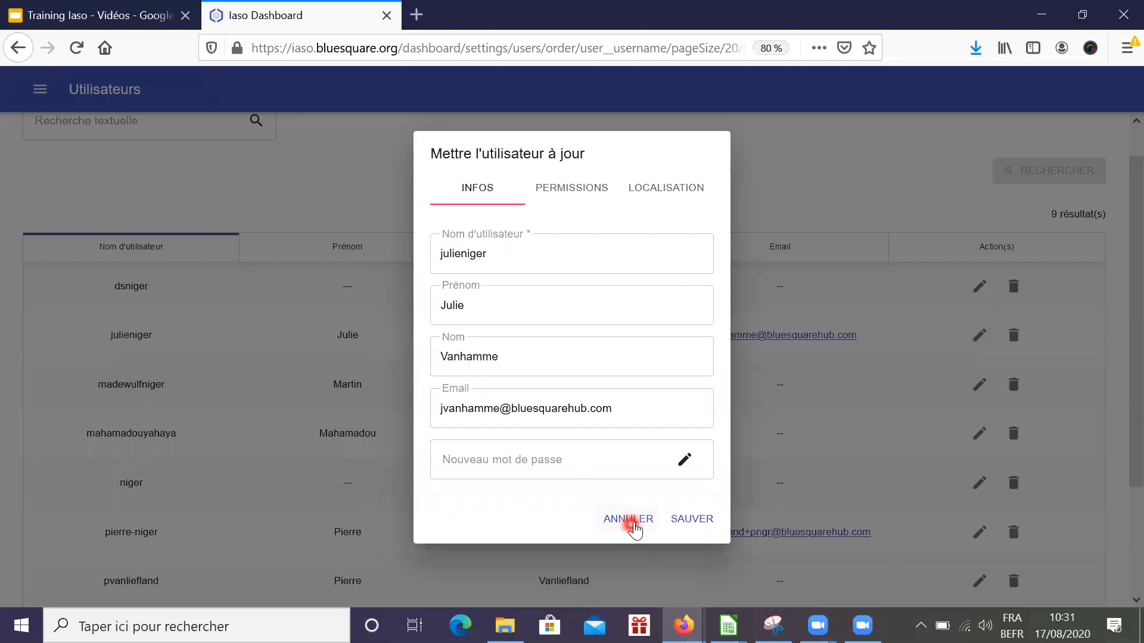
left_click(633, 523)
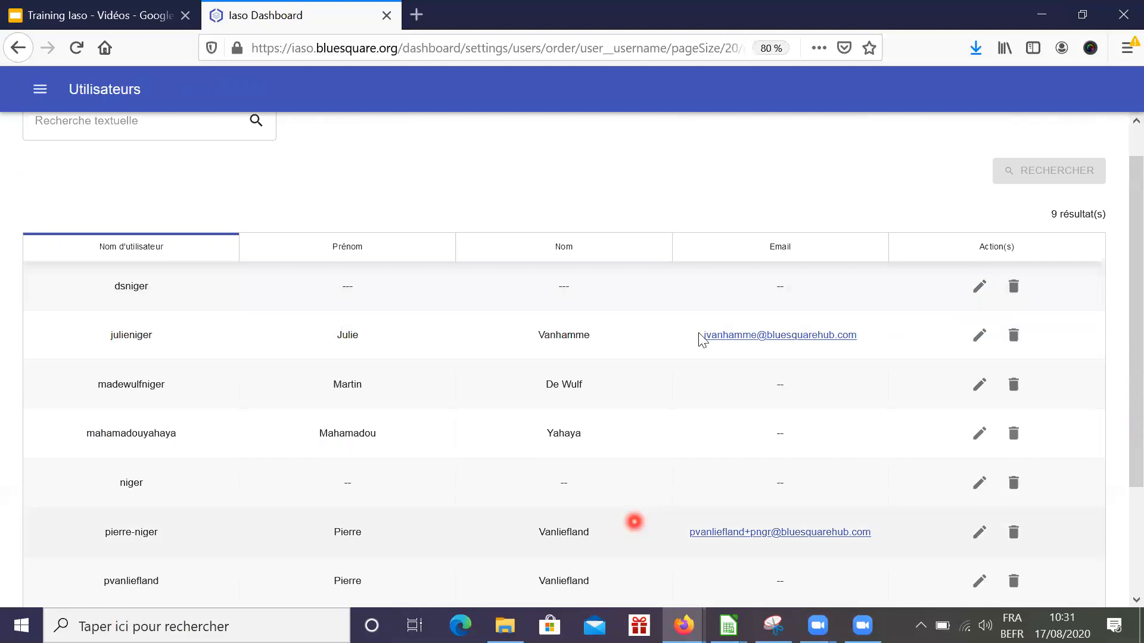
scroll(699, 333, "down", 5)
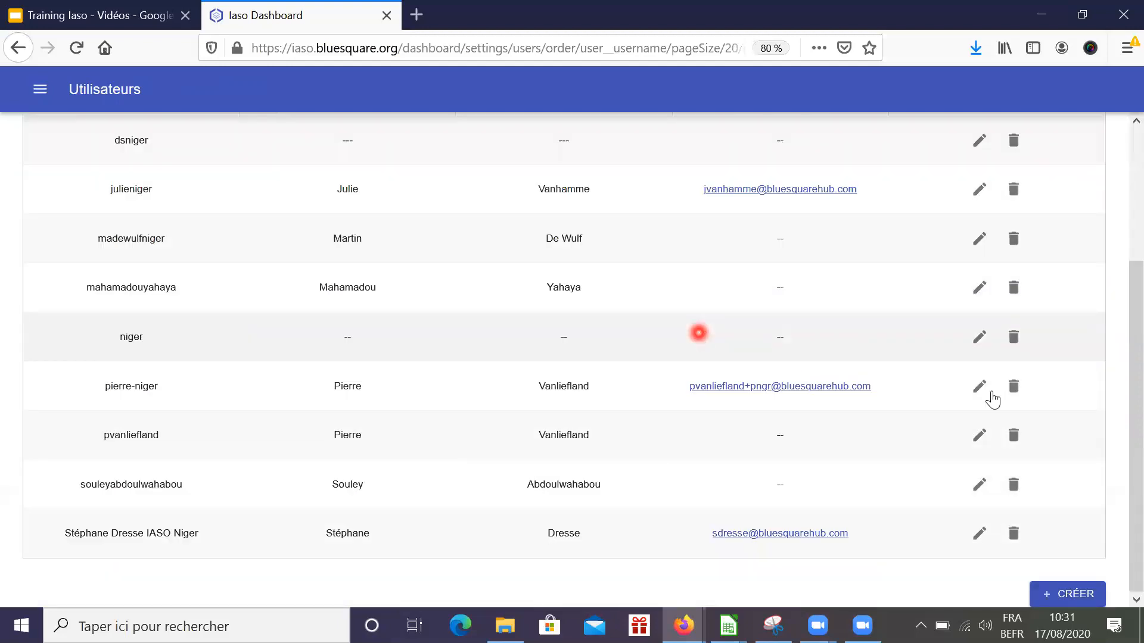
left_click(1088, 596)
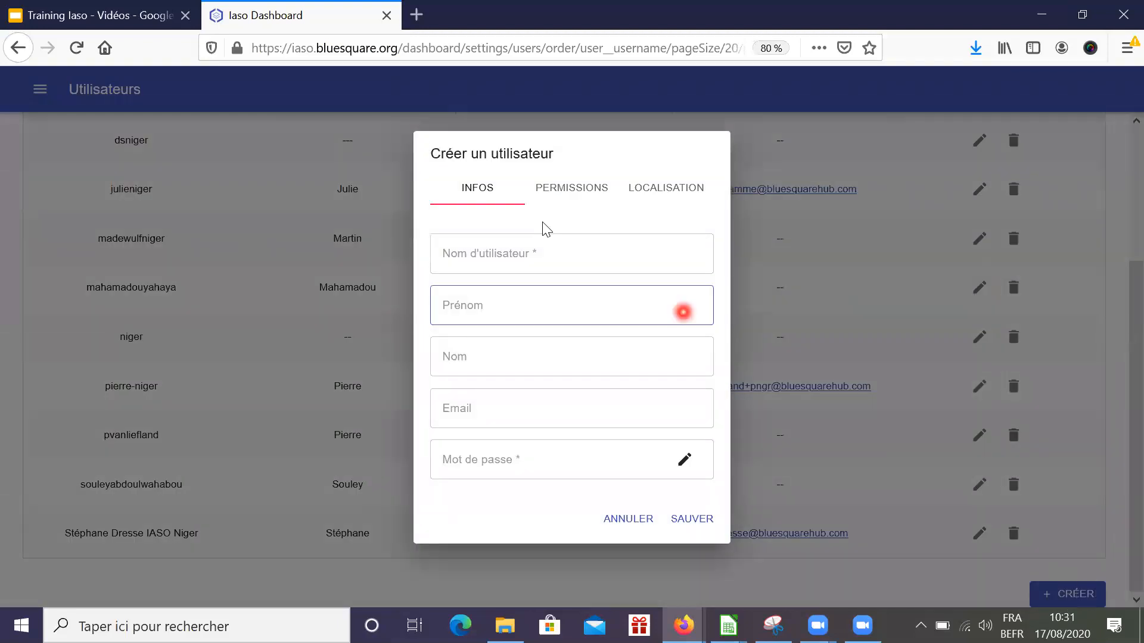
Enter username test_HFR, first name Test and surname HFR, leaving e-mail blank
left_click(526, 254)
type("ts")
type("est_")
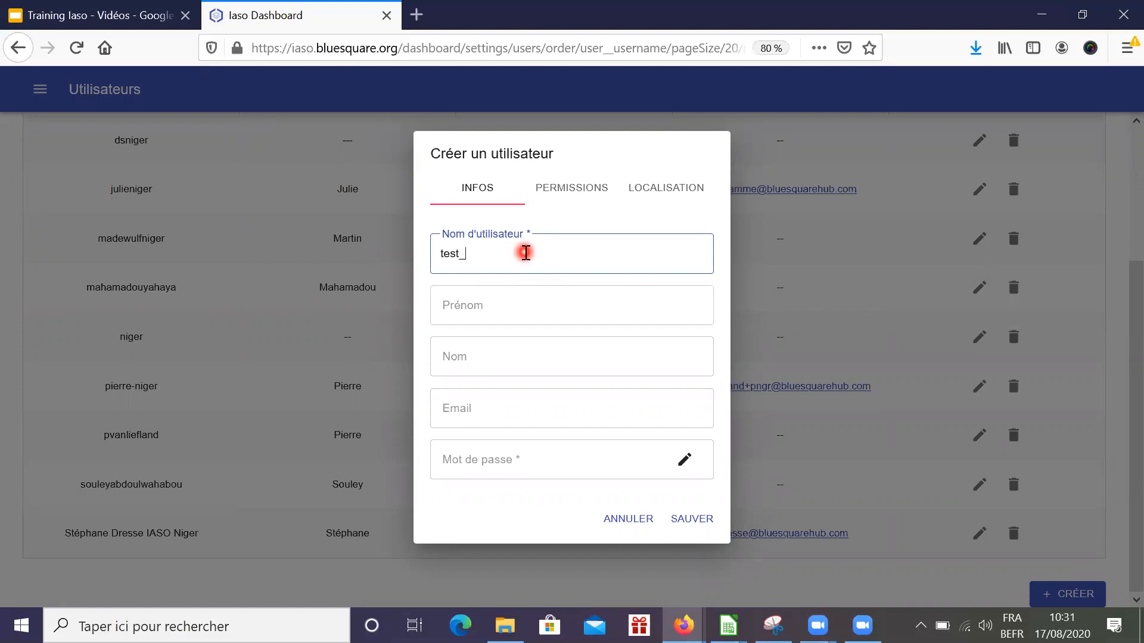
type("HFR")
left_click(480, 303)
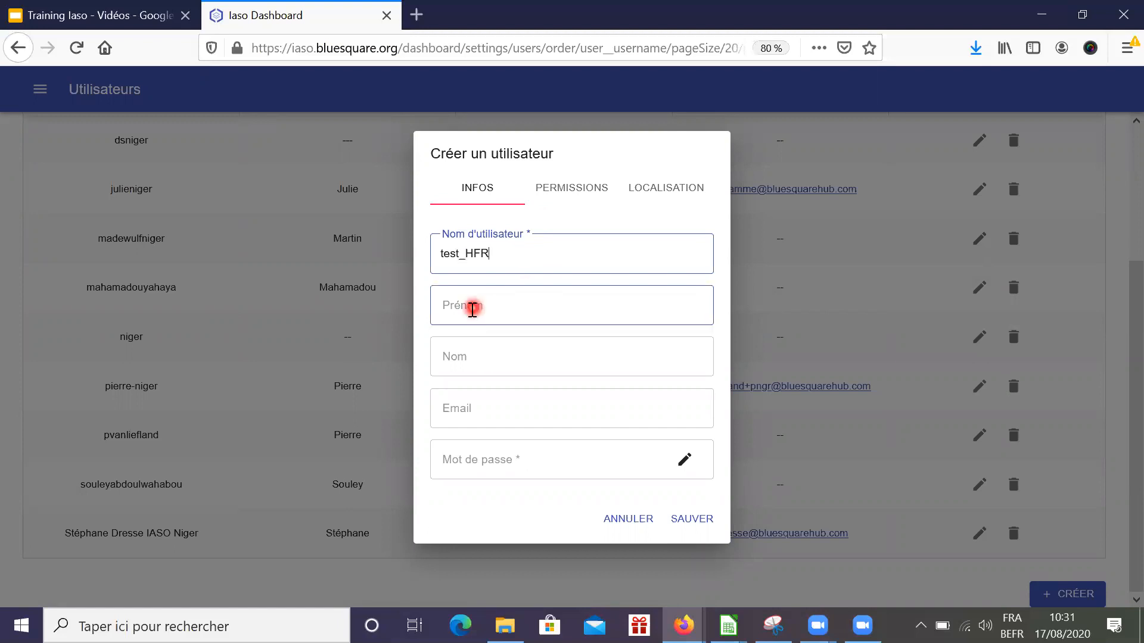
left_click(492, 357)
left_click(493, 407)
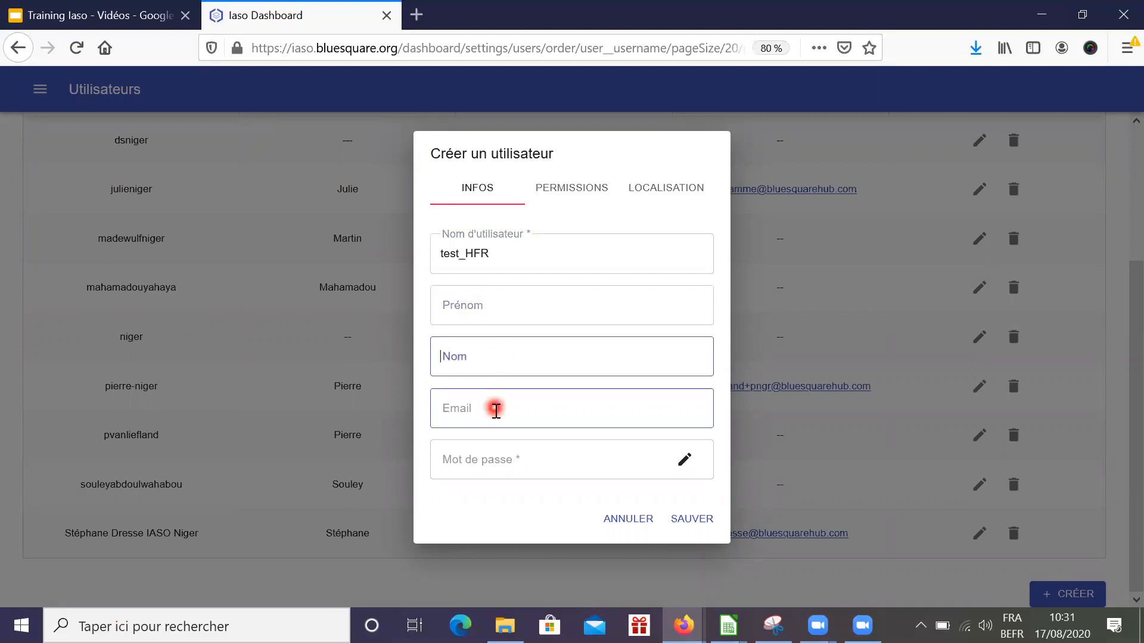
left_click(482, 349)
left_click(481, 314)
type("Test")
left_click(468, 355)
type("HFR")
left_click(469, 409)
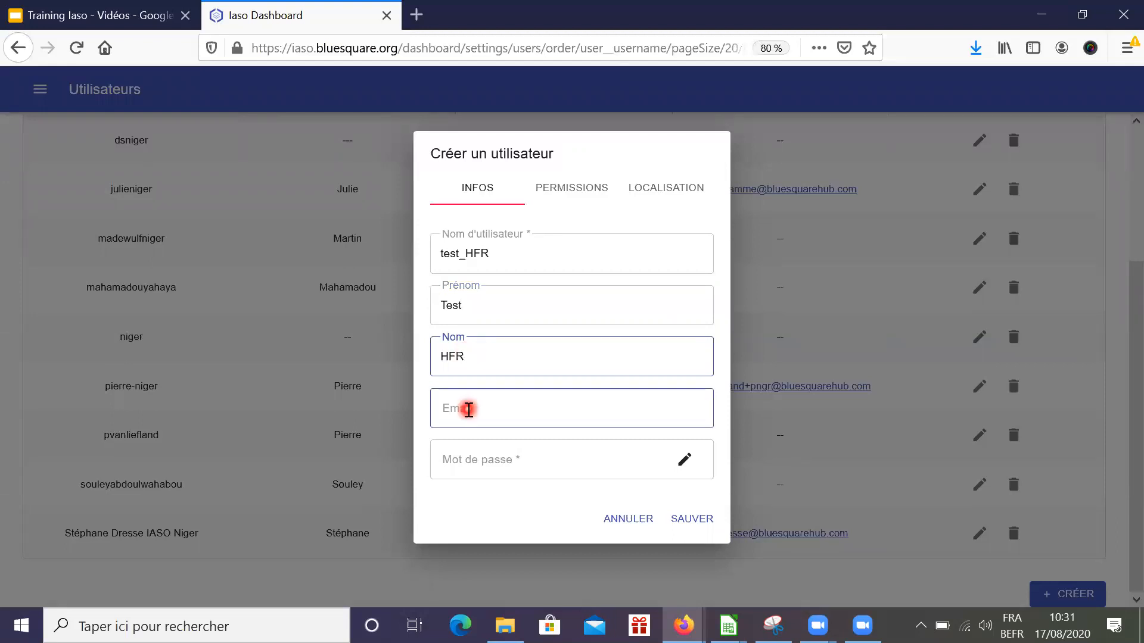
left_click(584, 498)
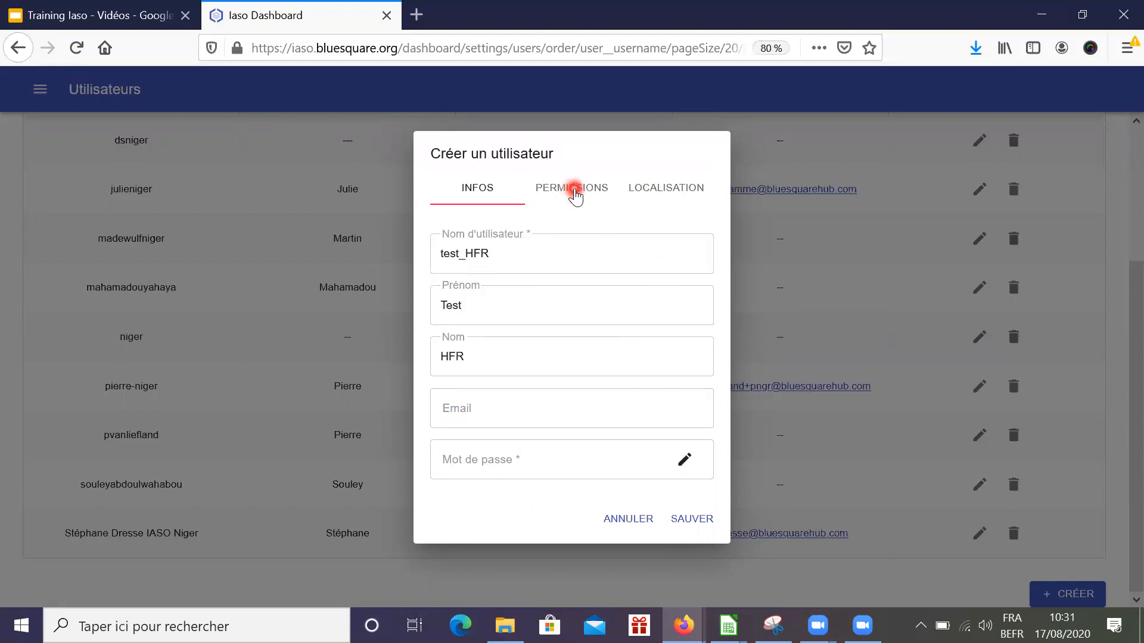
Leave only the Formulaires and Unités d'organisations permissions switched on for the new user
left_click(575, 196)
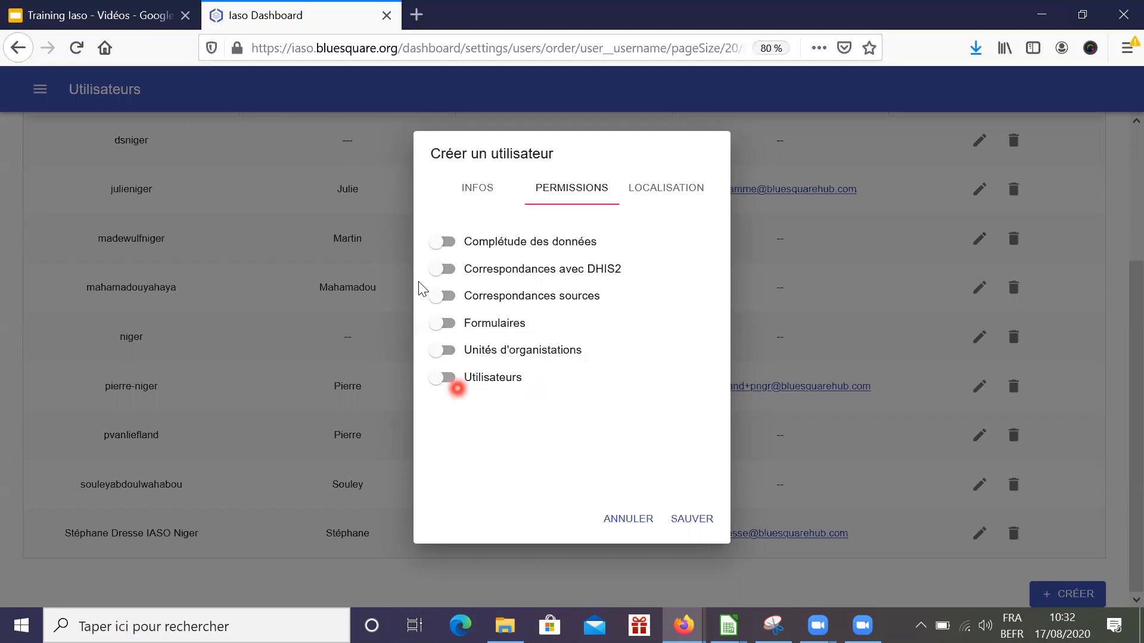
left_click(447, 242)
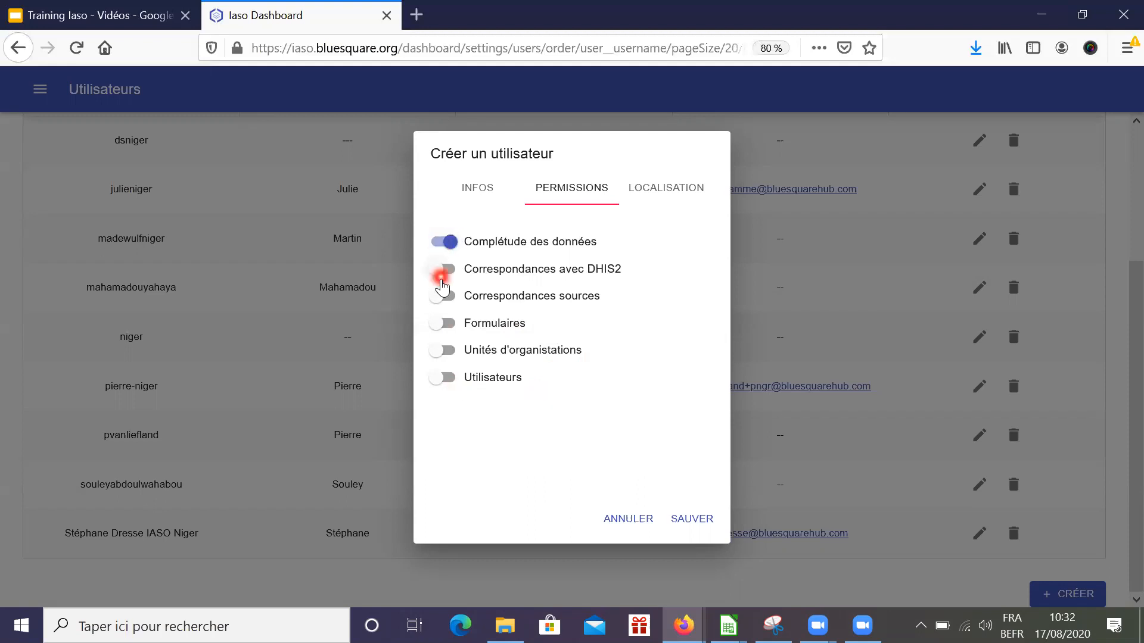
left_click(443, 269)
left_click(442, 296)
left_click(444, 324)
left_click(446, 351)
left_click(447, 378)
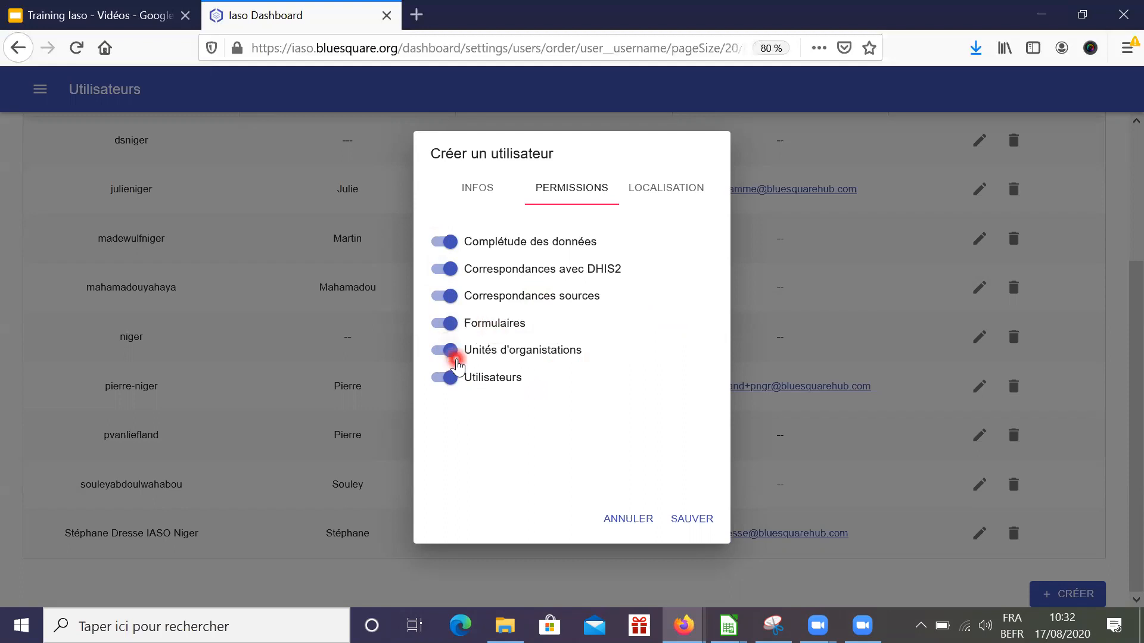
left_click(450, 388)
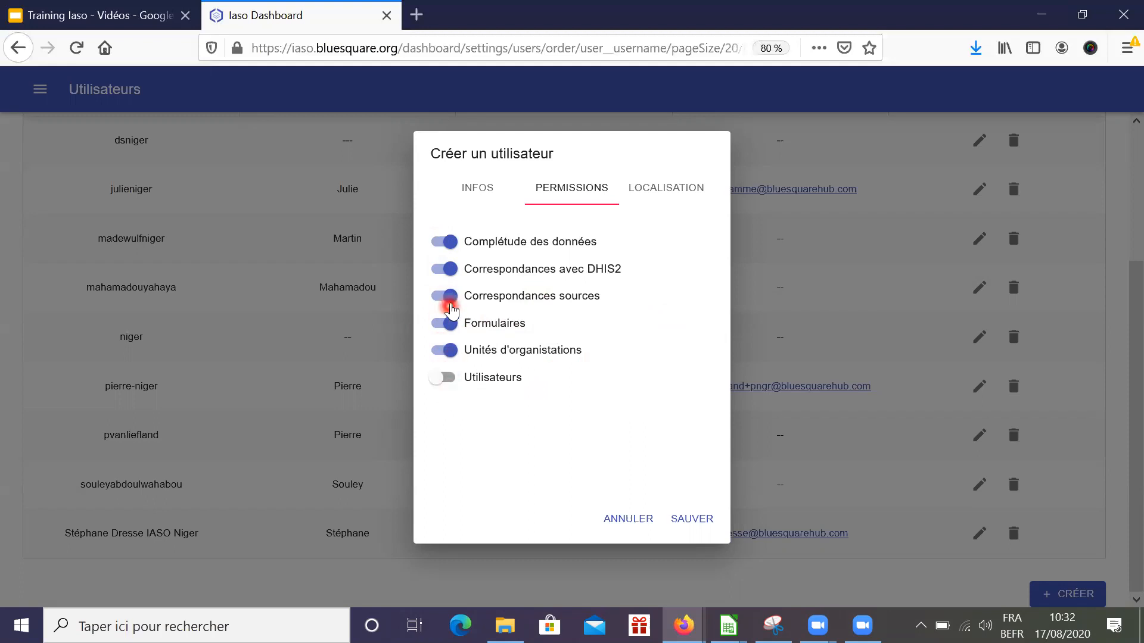
left_click(450, 296)
left_click(448, 269)
left_click(450, 243)
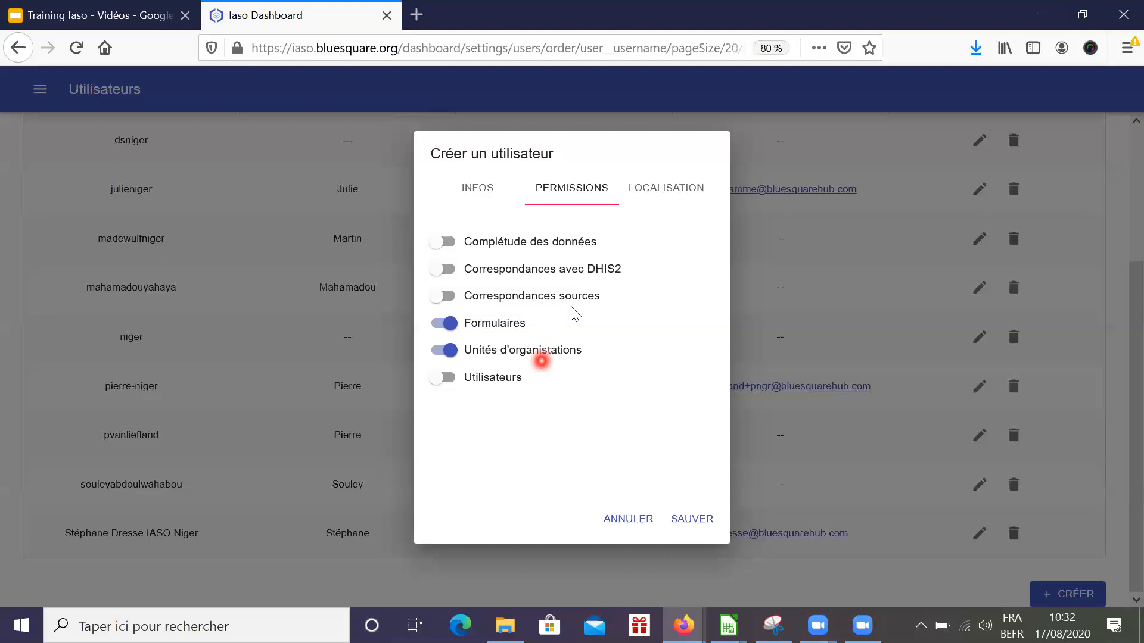
left_click(678, 192)
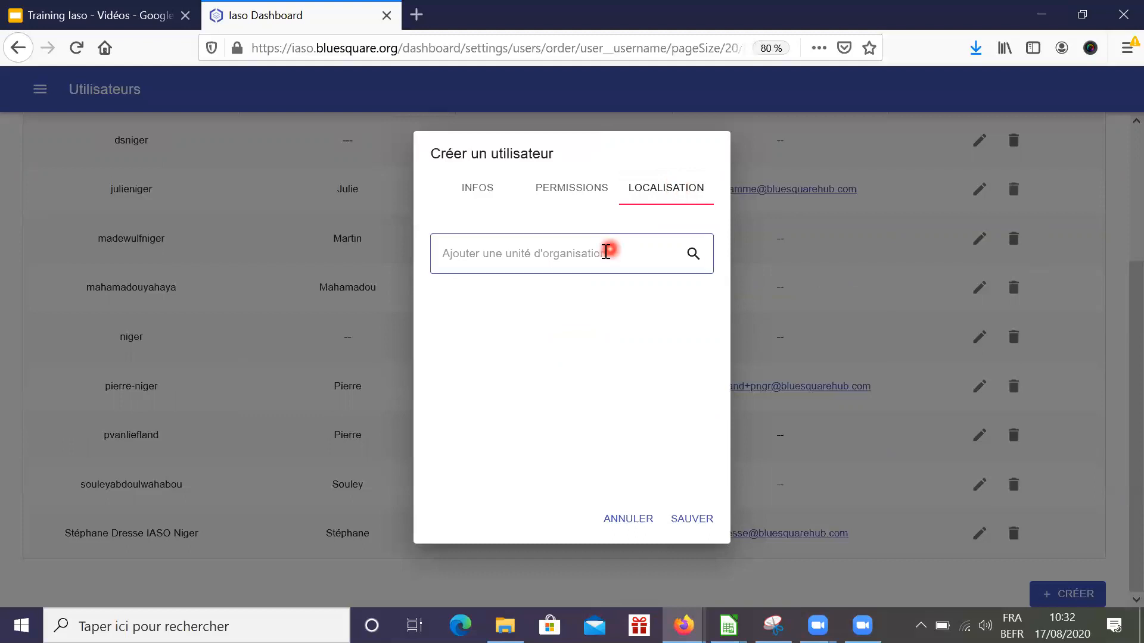
Search for Agadez and assign the Agadez (Région) org unit to the user
left_click(605, 252)
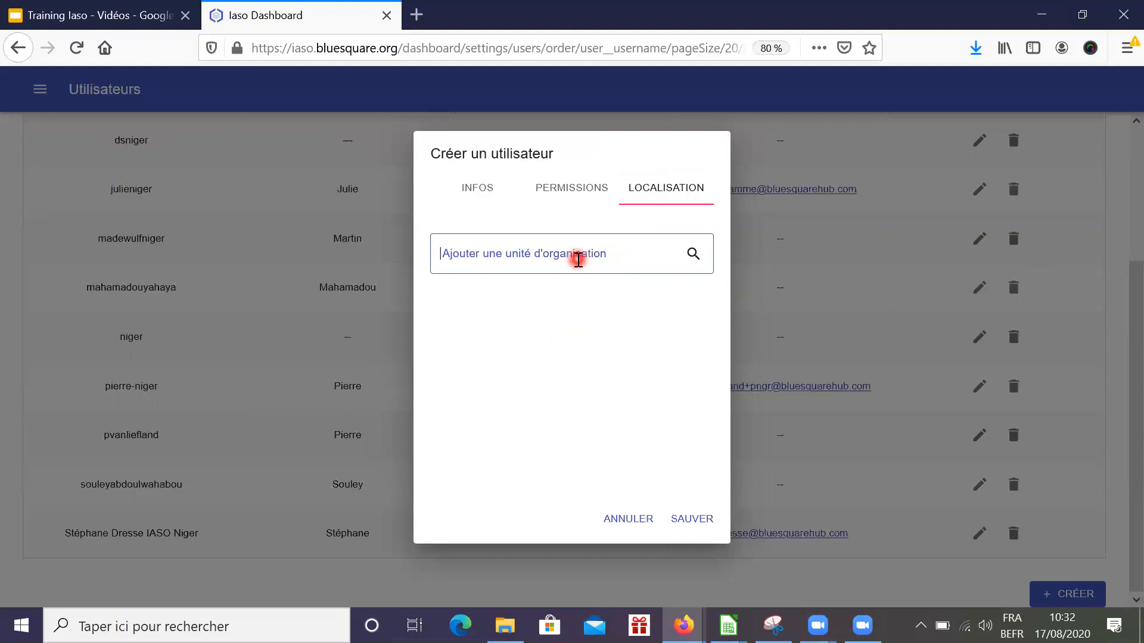
type("Agadez")
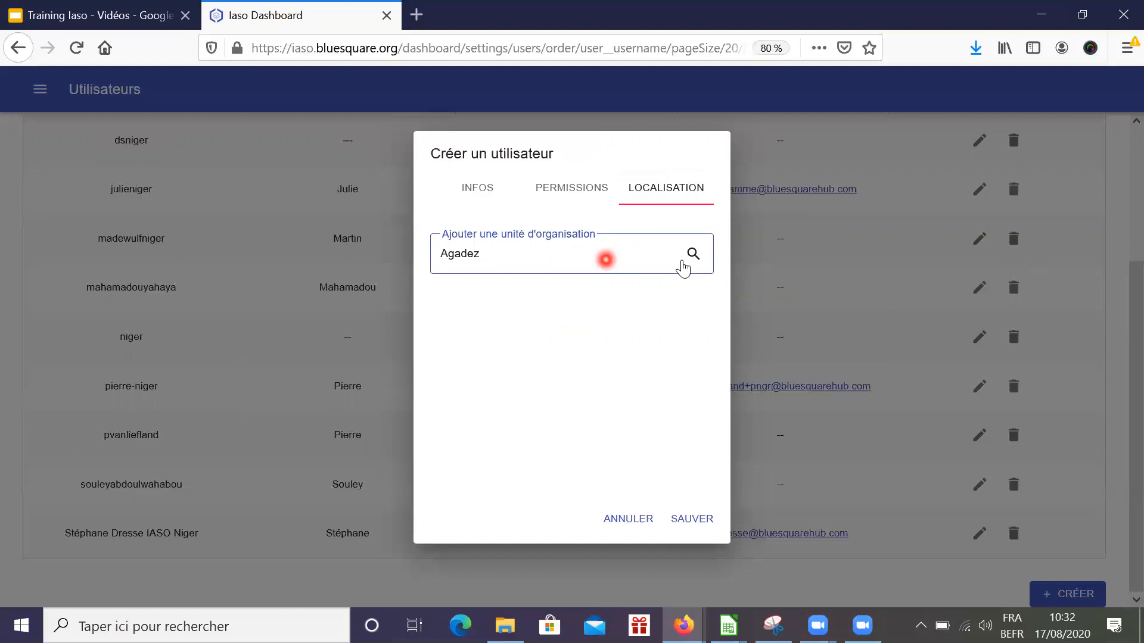
left_click(693, 257)
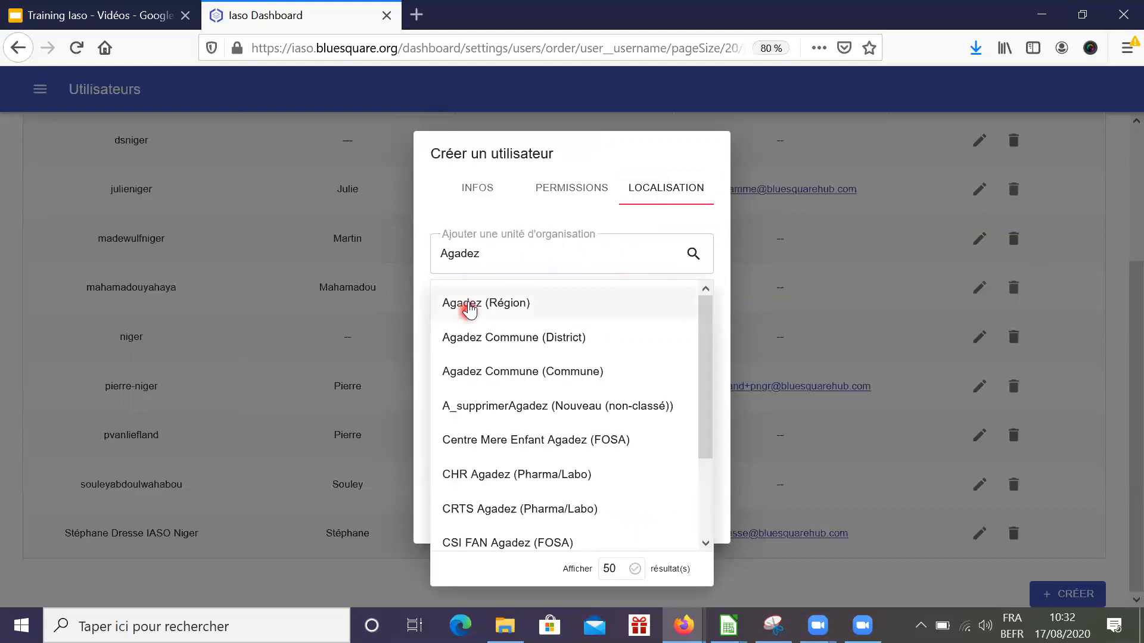
left_click(469, 304)
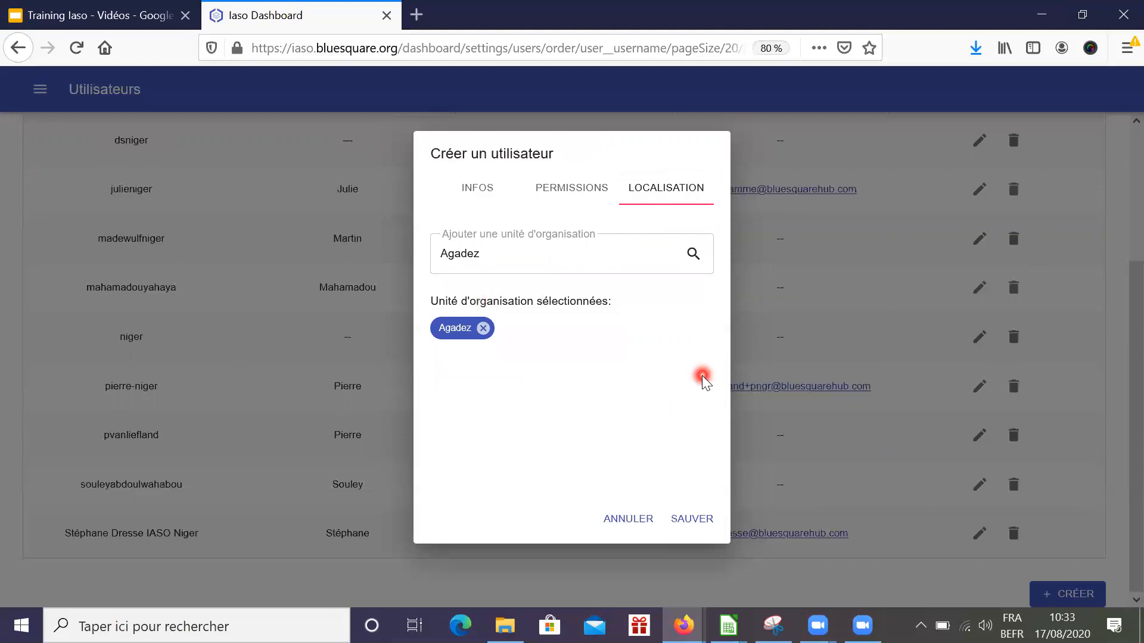
left_click(463, 329)
Replace the search with 'diffa' and assign Diffa as a second org unit
left_click(526, 296)
left_click(506, 258)
left_click(527, 262)
left_click(528, 257)
left_click_drag(527, 254, 432, 255)
key("BackSpace")
type("diffa")
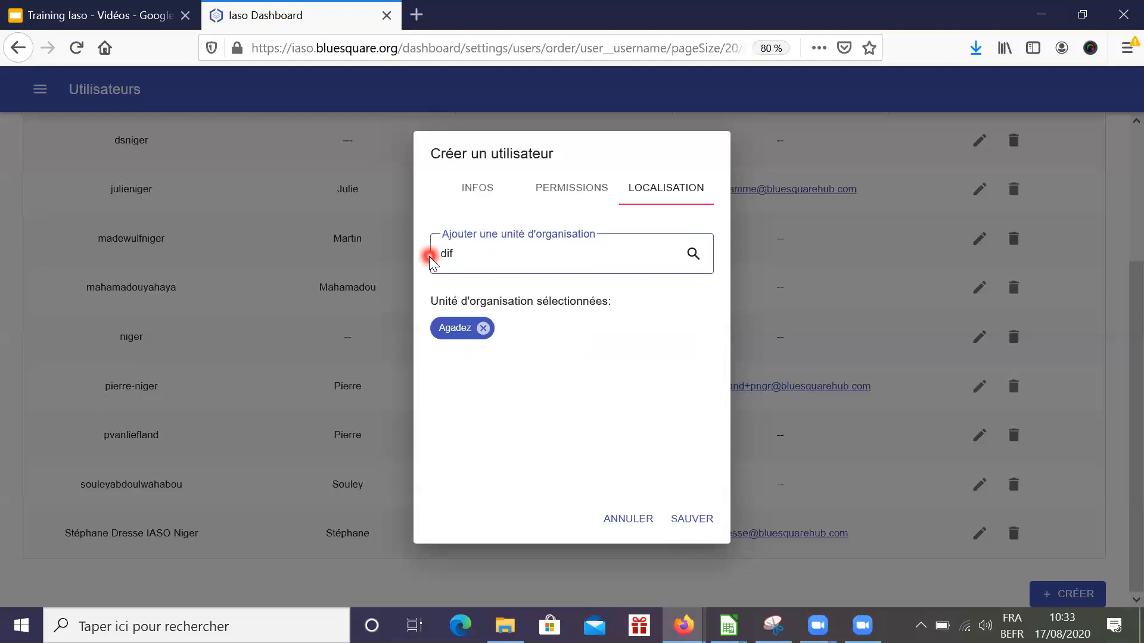
left_click(693, 257)
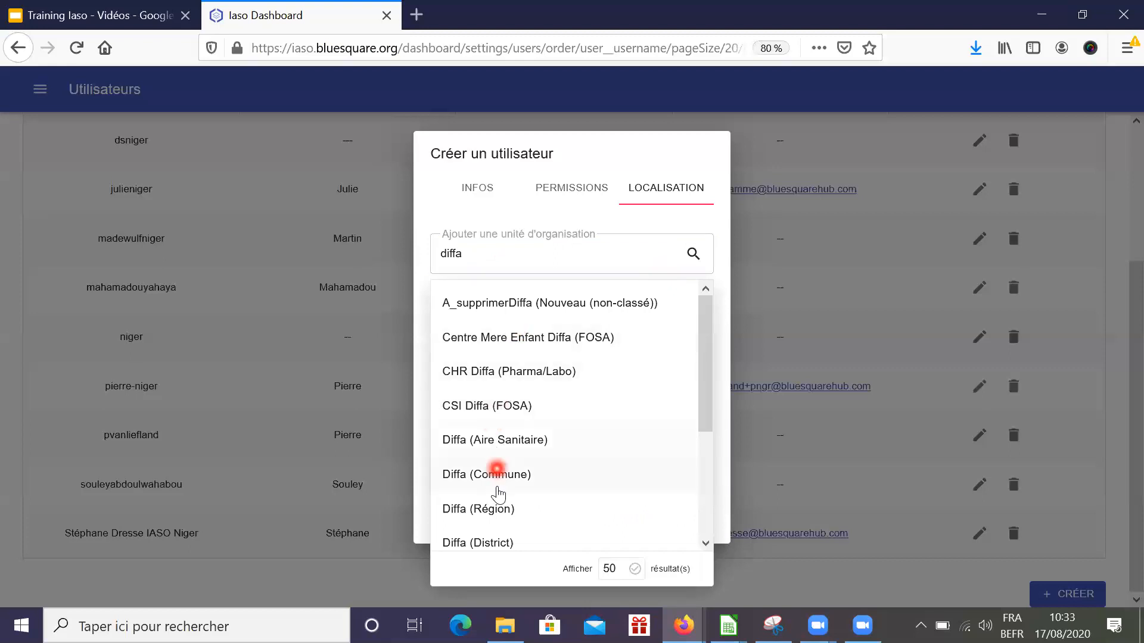
left_click(496, 507)
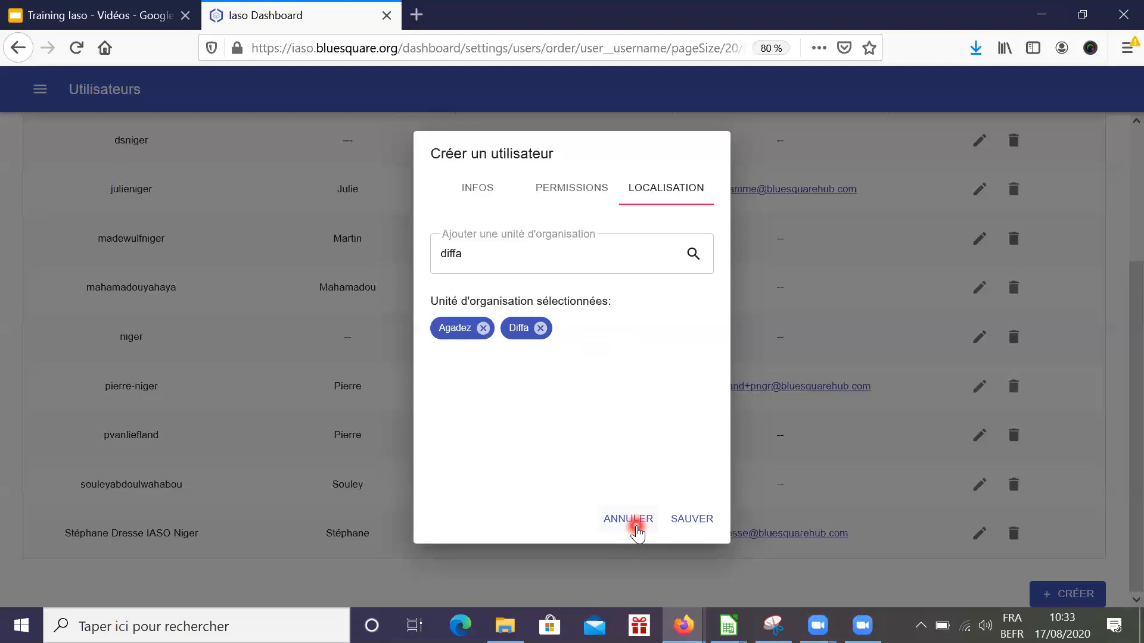
Cancel the new user's creation form without saving
left_click(636, 525)
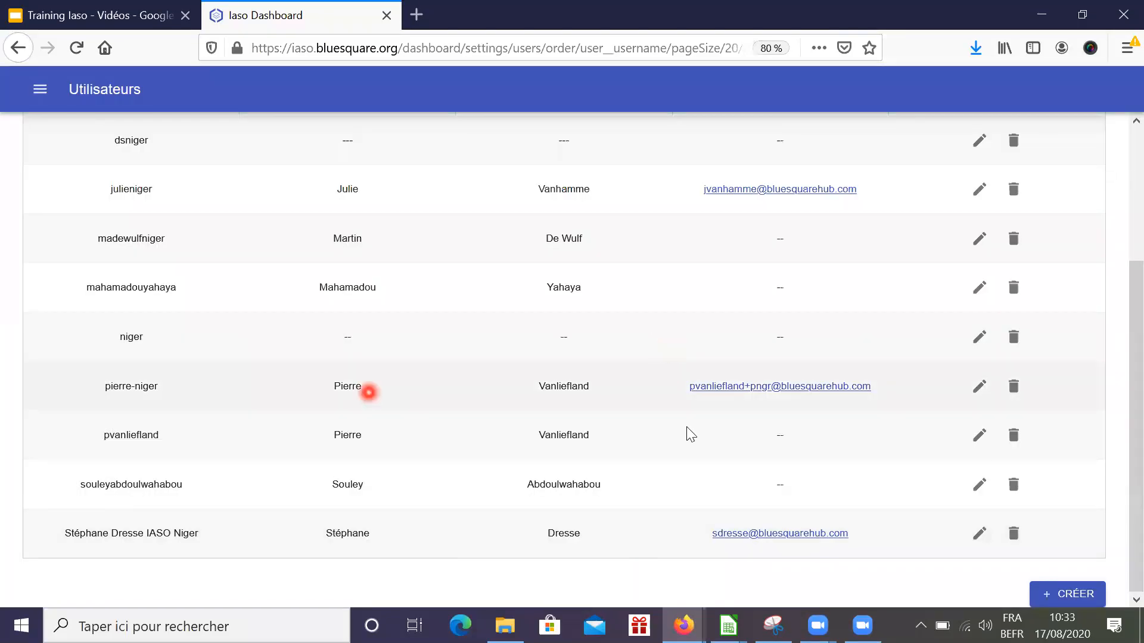
scroll(773, 176, "up", 3)
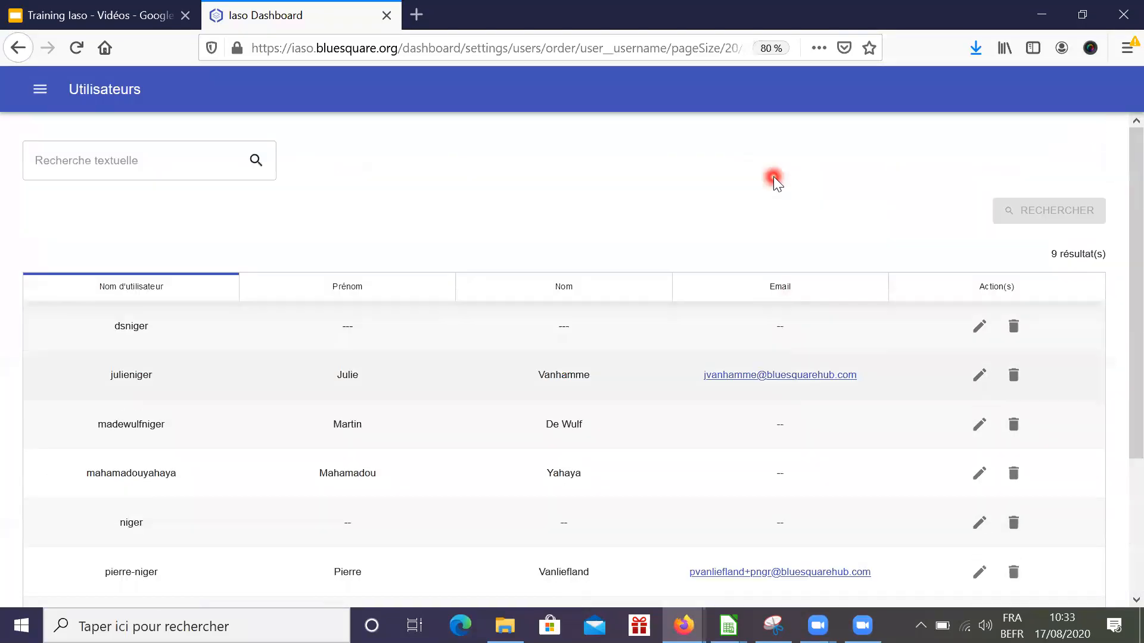
scroll(774, 177, "down", 1)
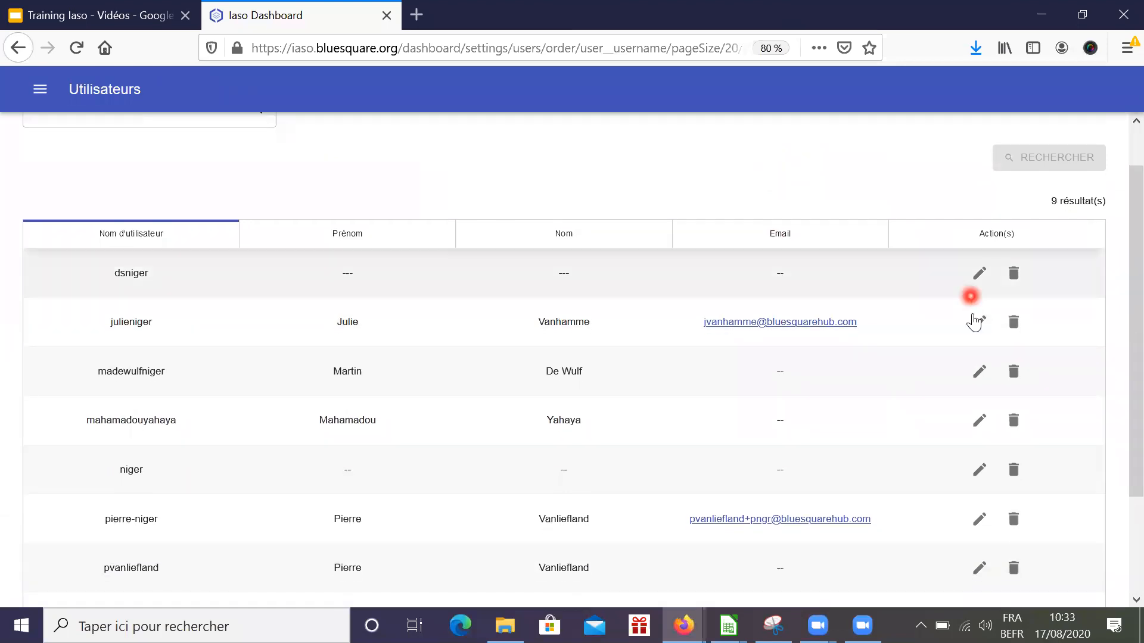
Review the second listed user's permissions, org units and info, then close without changes
left_click(977, 326)
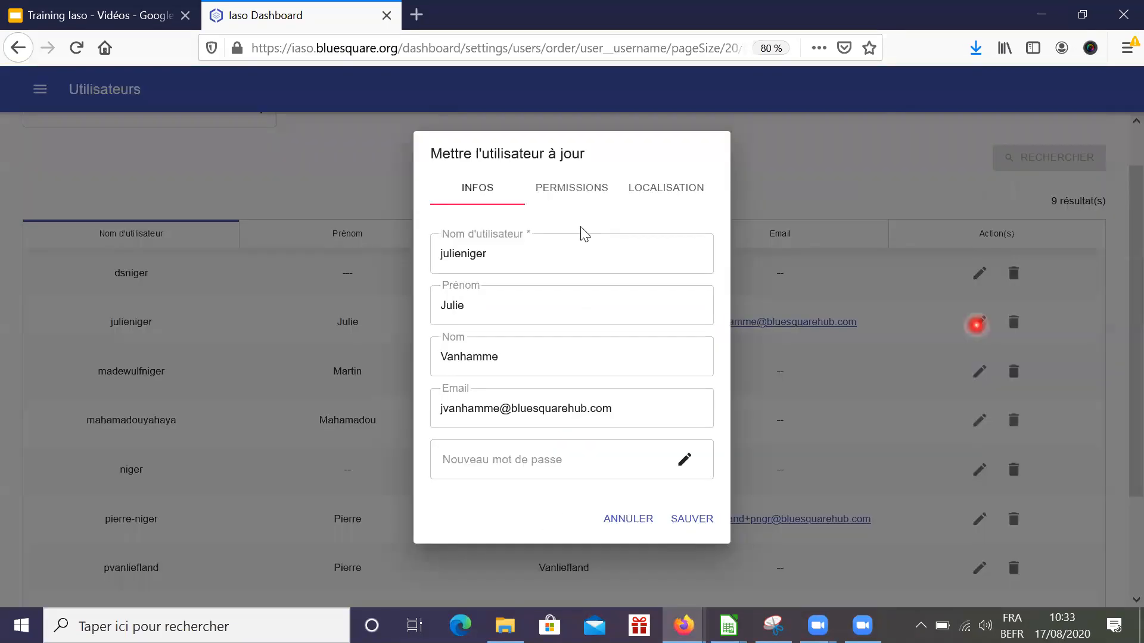
left_click(571, 197)
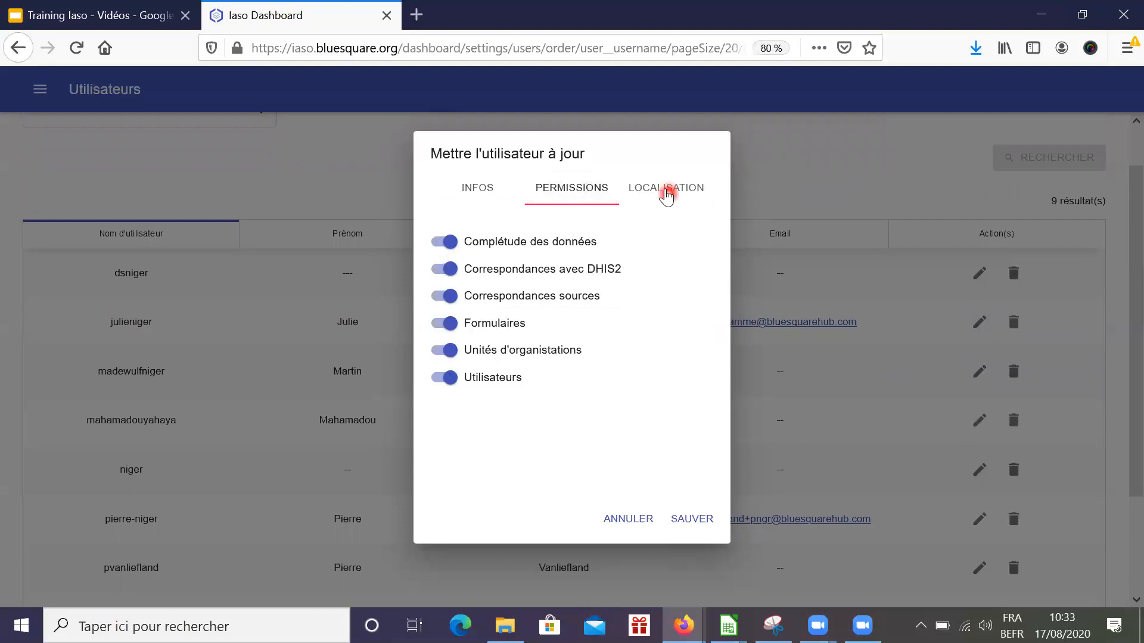
left_click(667, 191)
left_click(466, 189)
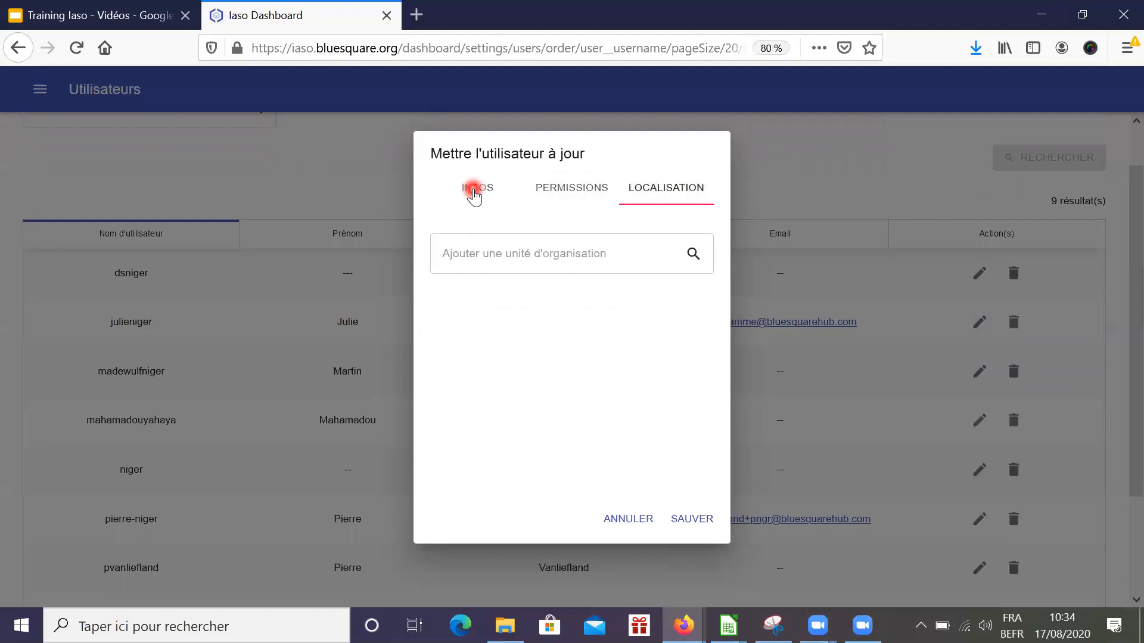
left_click(627, 524)
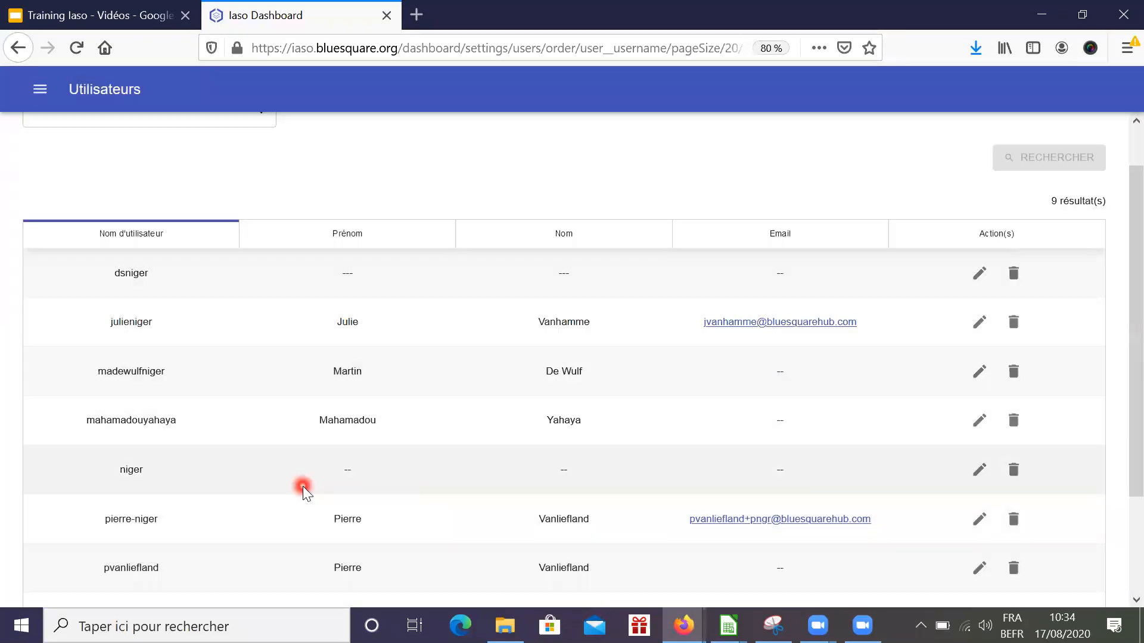
scroll(402, 219, "up", 2)
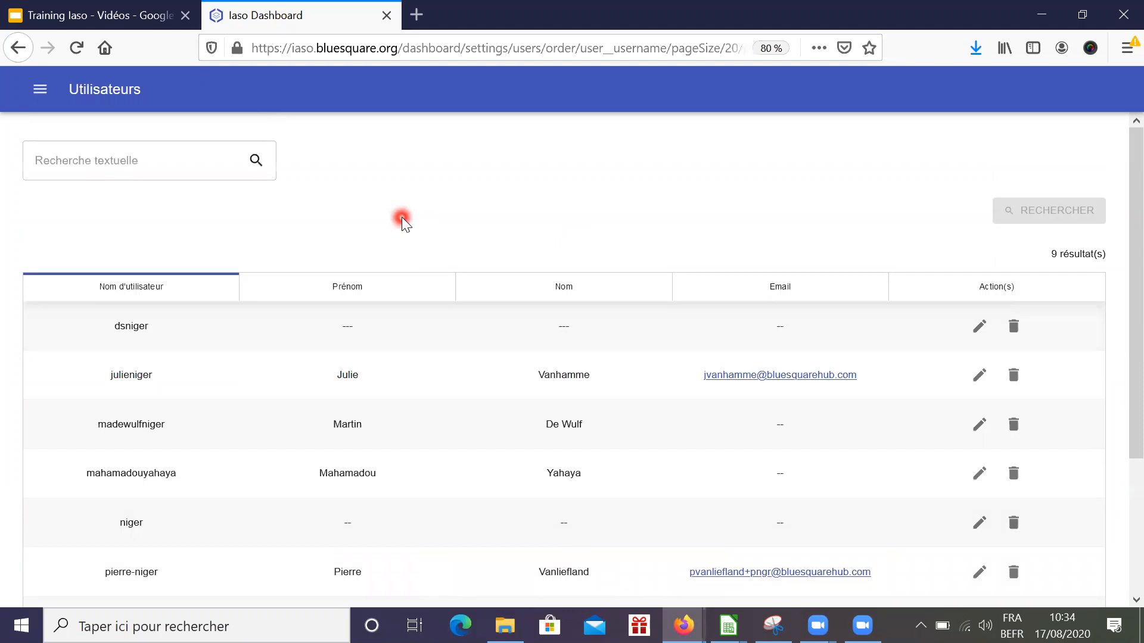